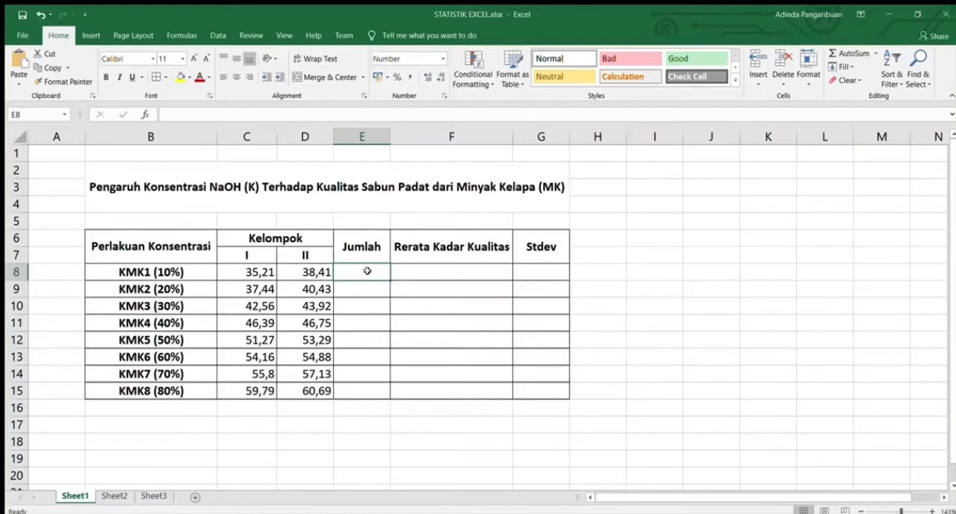
Calculate the Jumlah column by entering =SUM(C8:D8) in E8 and filling it down to E15
{"action": "type", "text": "="}
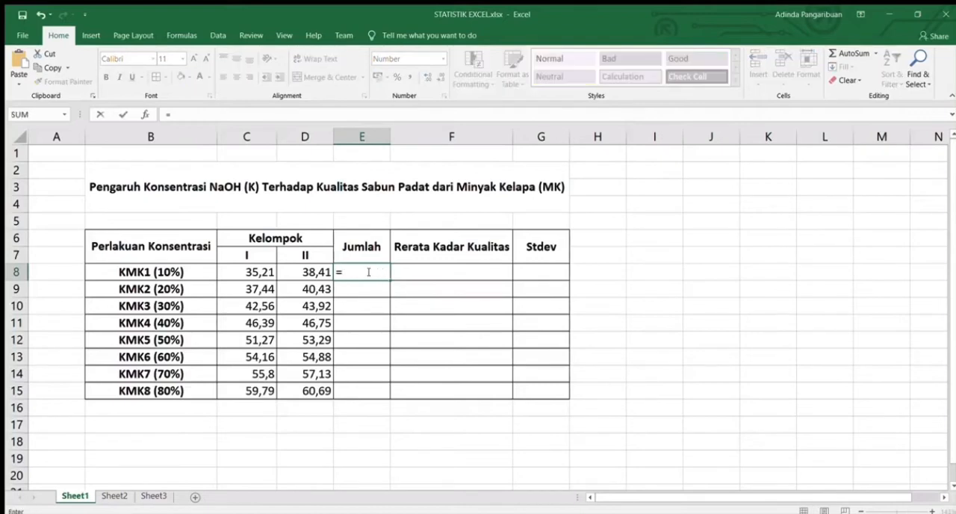
{"action": "type", "text": "sum("}
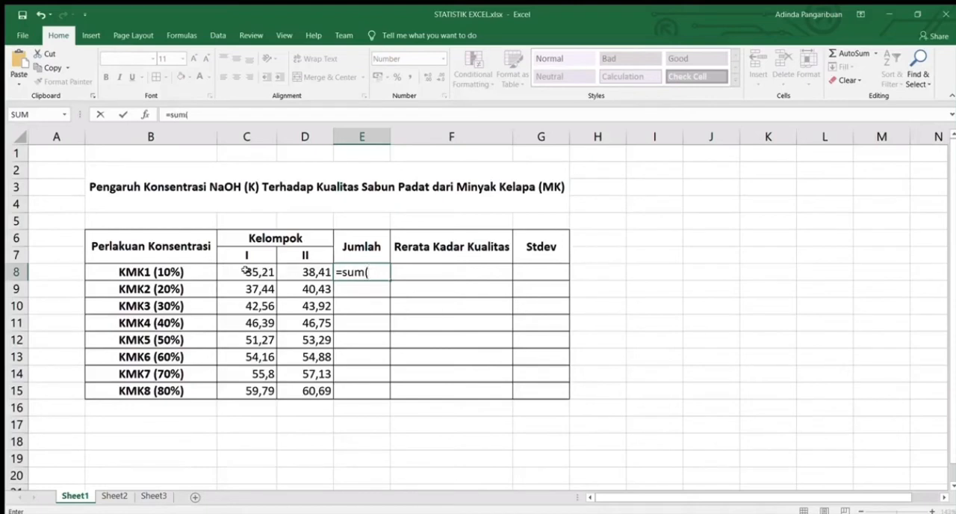
{"action": "left_click", "coordinate": [266, 272]}
{"action": "left_click_drag", "start_coordinate": [266, 271], "coordinate": [309, 271]}
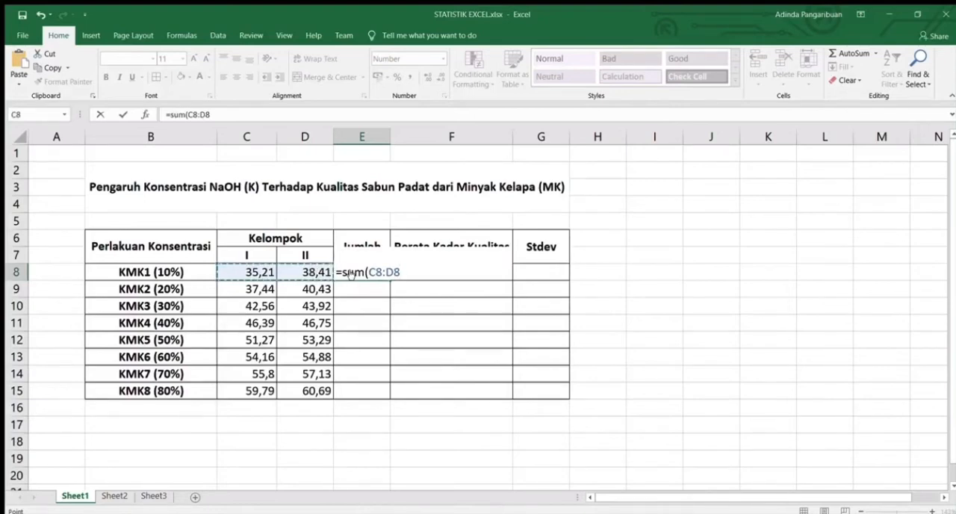
{"action": "type", "text": ")"}
{"action": "key", "text": "Return"}
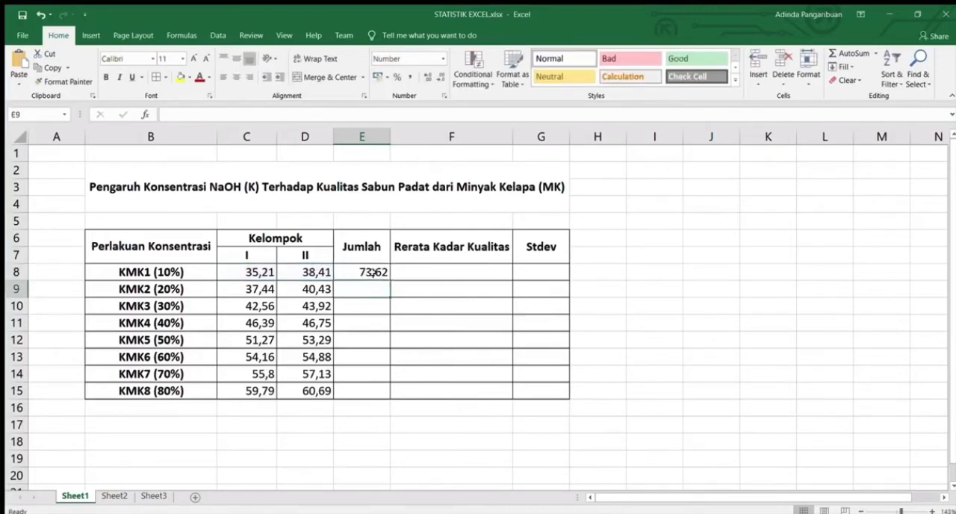
{"action": "left_click", "coordinate": [382, 274]}
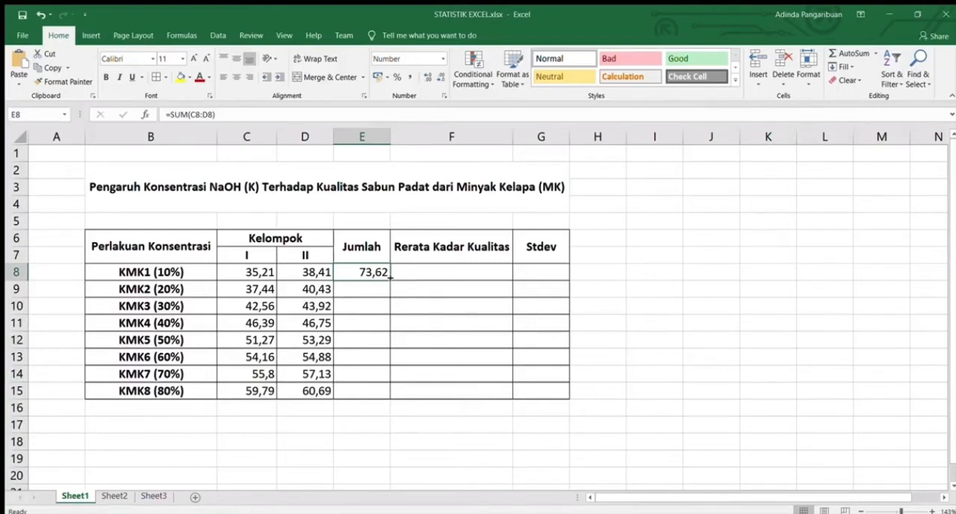
{"action": "left_click_drag", "start_coordinate": [389, 274], "coordinate": [390, 399]}
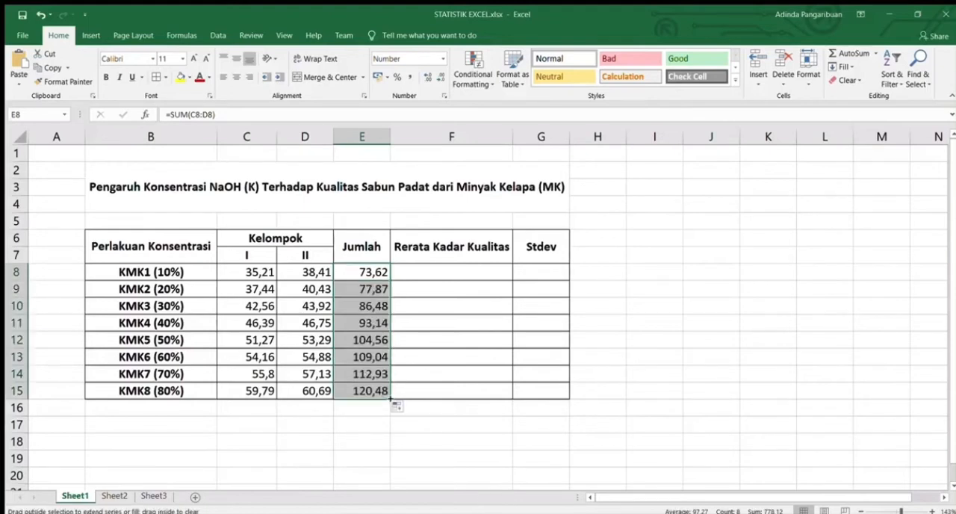
{"action": "left_click", "coordinate": [432, 416]}
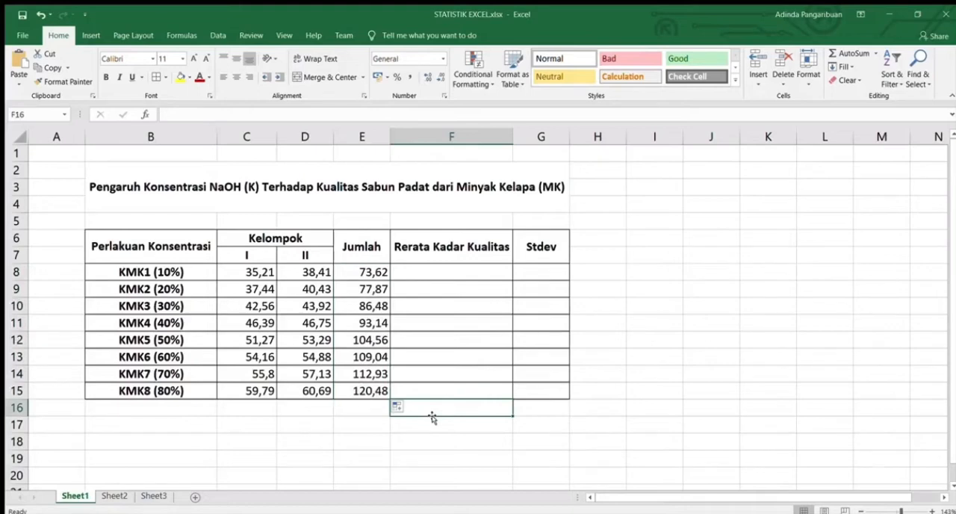
Calculate the Rerata Kadar Kualitas column by entering =AVERAGE(C8:D8) in F8 and filling it down to F15
{"action": "left_click", "coordinate": [443, 273]}
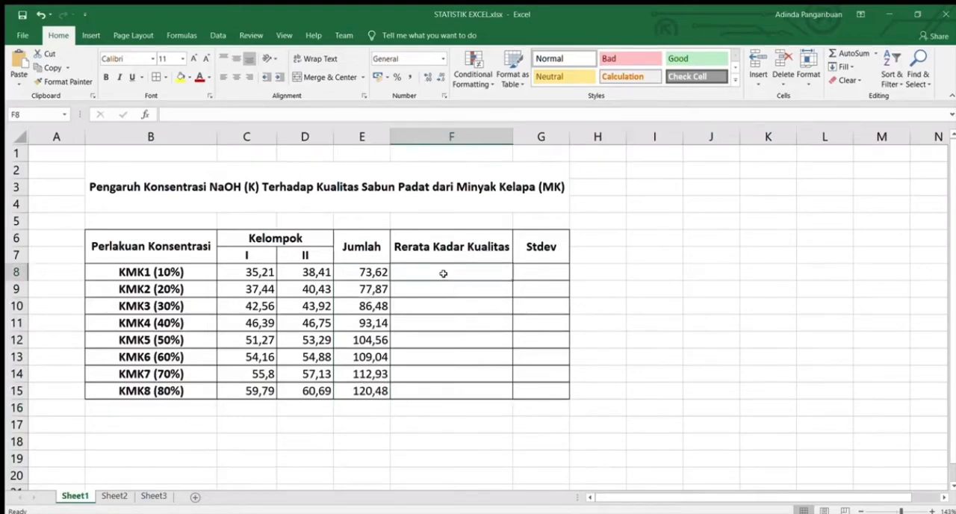
{"action": "type", "text": "=ave"}
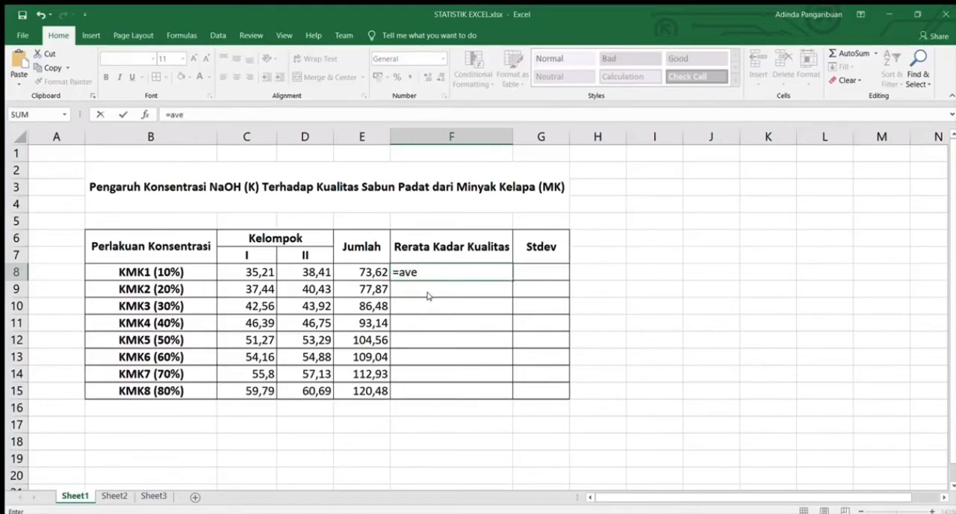
{"action": "type", "text": "rage("}
{"action": "left_click_drag", "start_coordinate": [259, 272], "coordinate": [316, 268]}
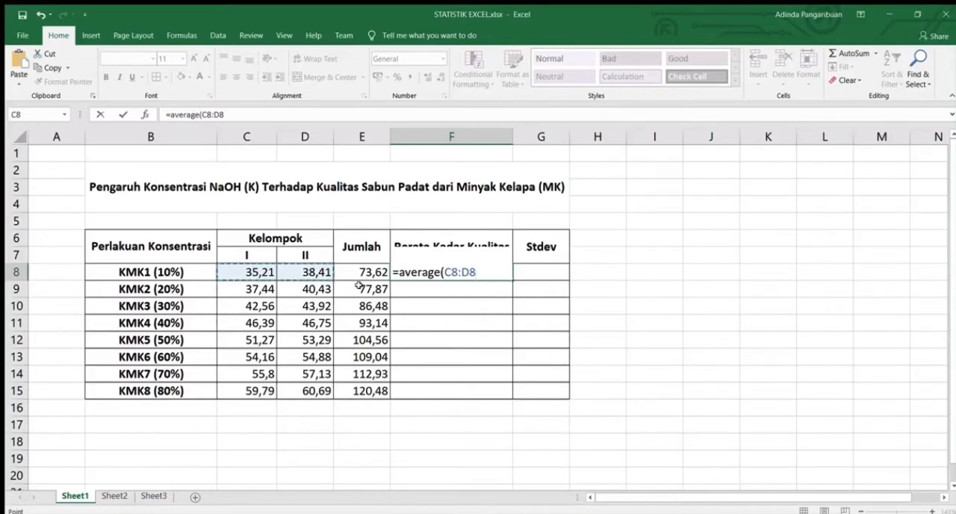
{"action": "type", "text": ")"}
{"action": "key", "text": "Return"}
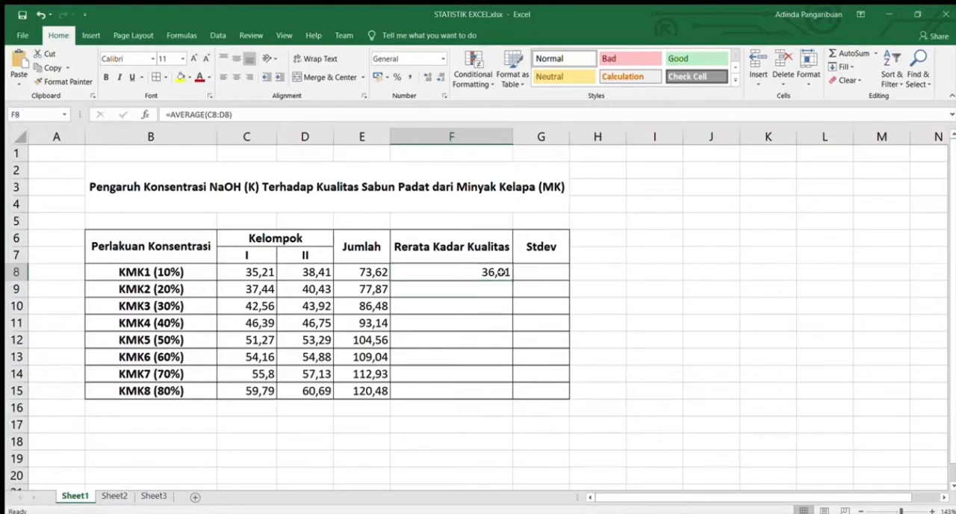
{"action": "left_click", "coordinate": [502, 271]}
{"action": "left_click_drag", "start_coordinate": [509, 278], "coordinate": [511, 399]}
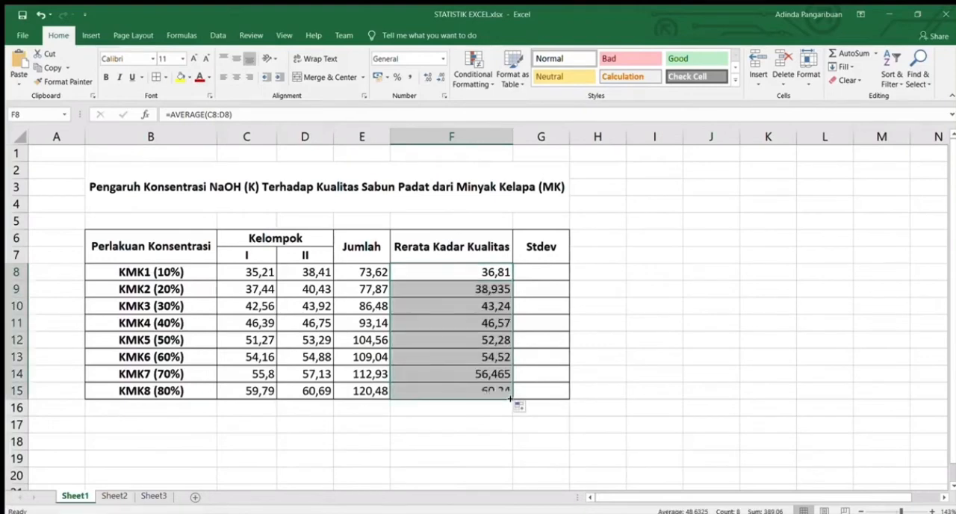
Calculate the Stdev column by entering =STDEV.P(C8:D8) in G8 and filling it down to G15
{"action": "left_click", "coordinate": [538, 274]}
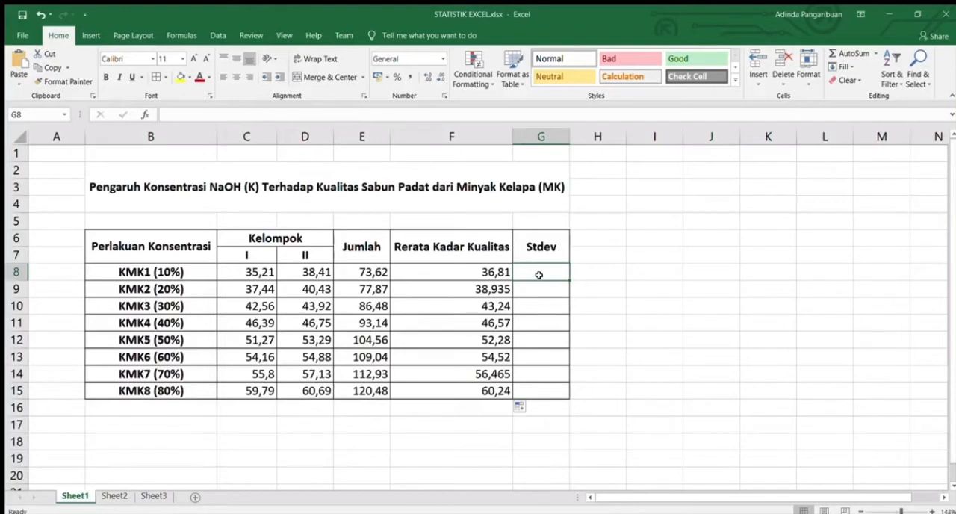
{"action": "type", "text": "=s"}
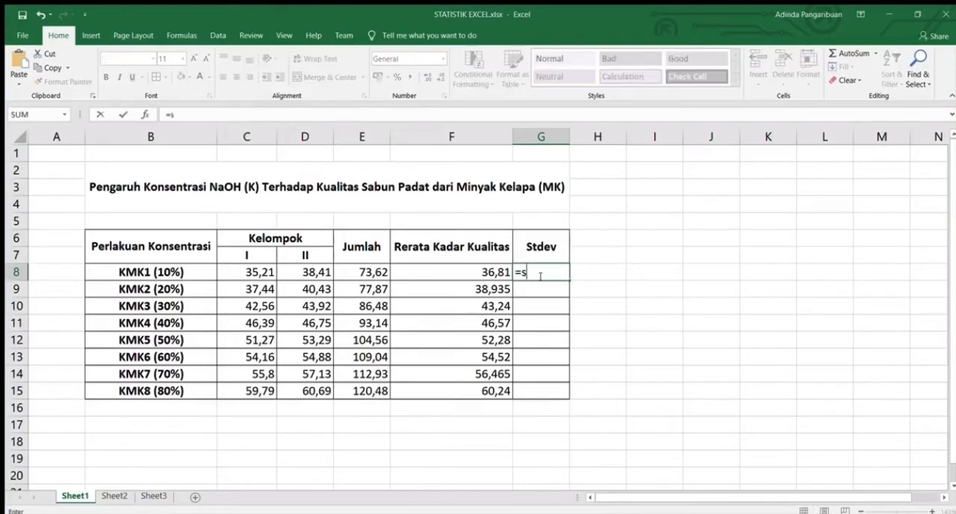
{"action": "type", "text": "tde"}
{"action": "double_click", "coordinate": [538, 285]}
{"action": "left_click_drag", "start_coordinate": [266, 272], "coordinate": [309, 272]}
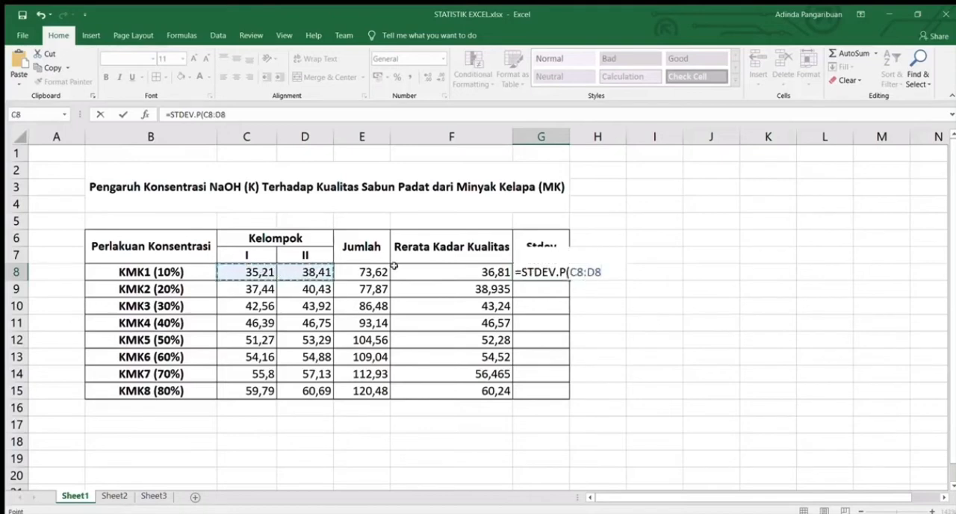
{"action": "type", "text": ")"}
{"action": "key", "text": "Return"}
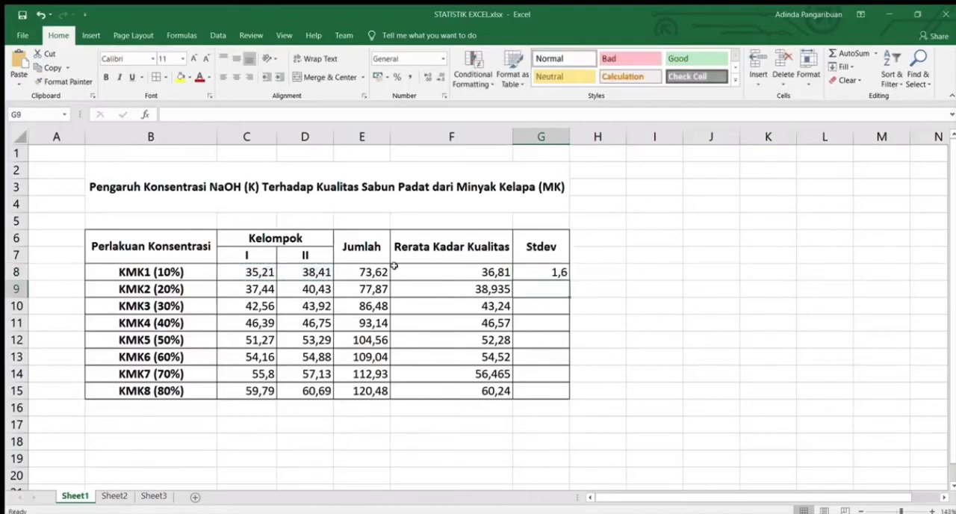
{"action": "left_click", "coordinate": [553, 272]}
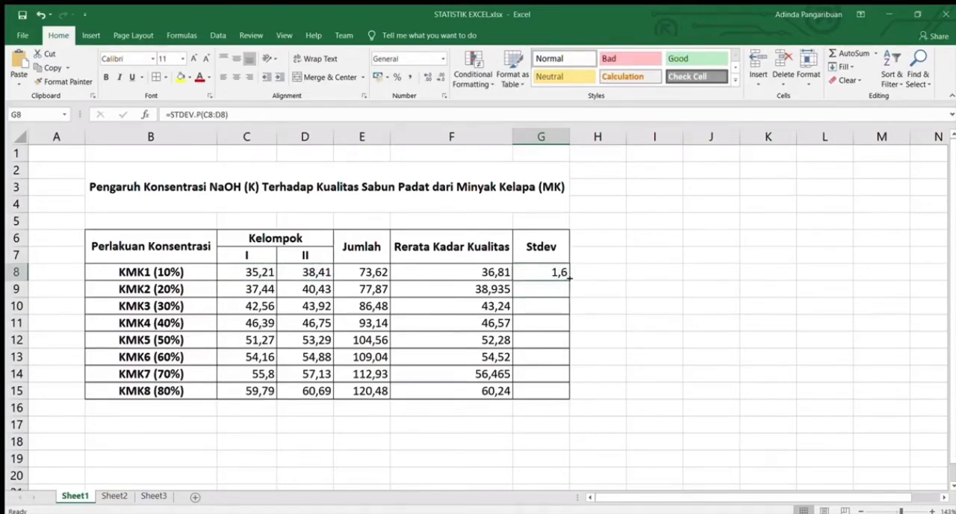
{"action": "left_click_drag", "start_coordinate": [569, 277], "coordinate": [568, 396]}
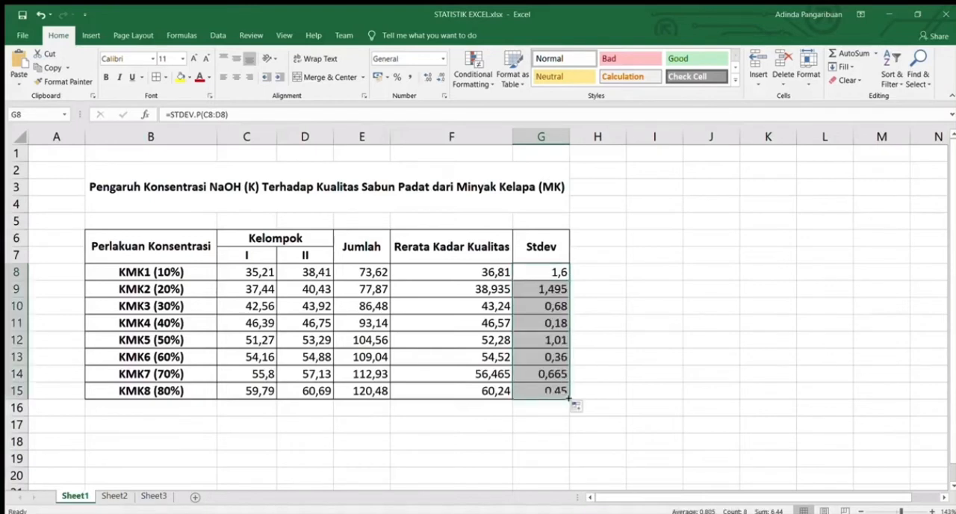
{"action": "left_click", "coordinate": [621, 366]}
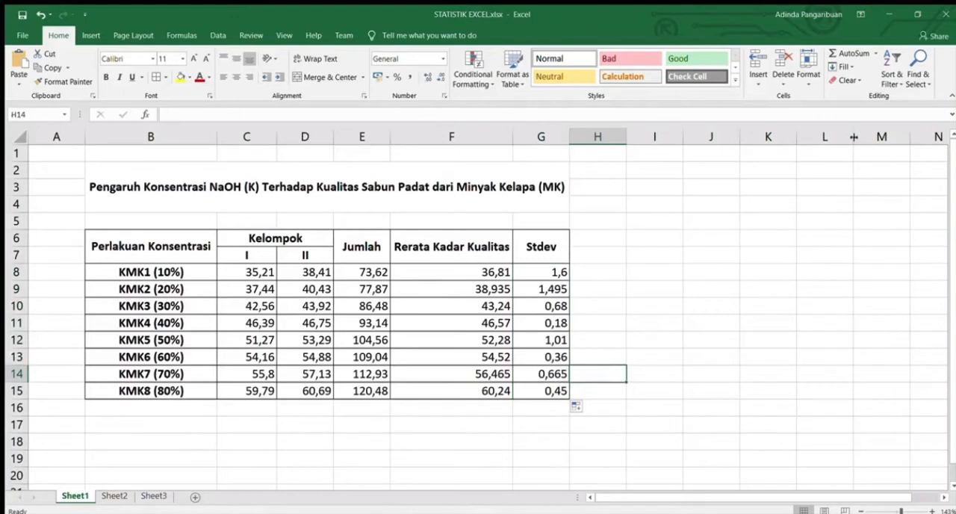
Center and bold the numeric values of the table in C8:G15
{"action": "left_click", "coordinate": [357, 272]}
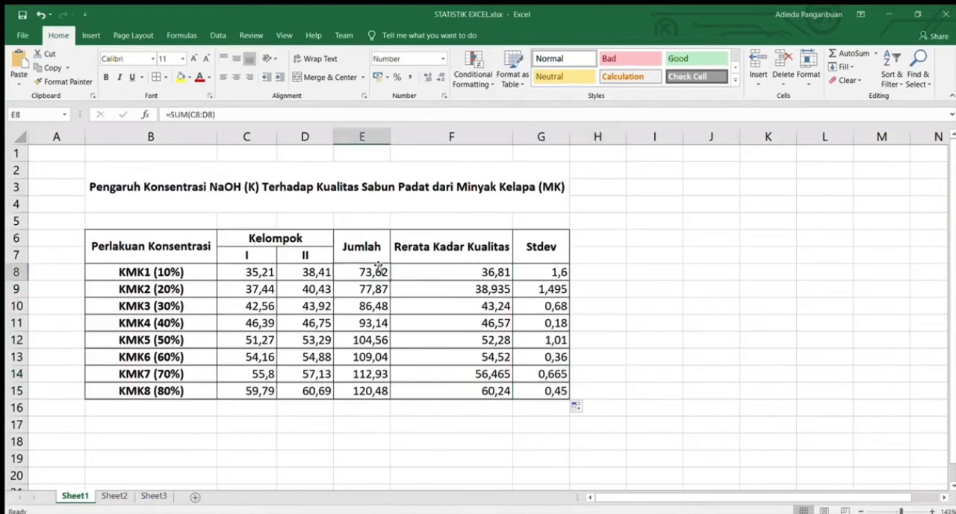
{"action": "left_click_drag", "start_coordinate": [378, 266], "coordinate": [350, 274]}
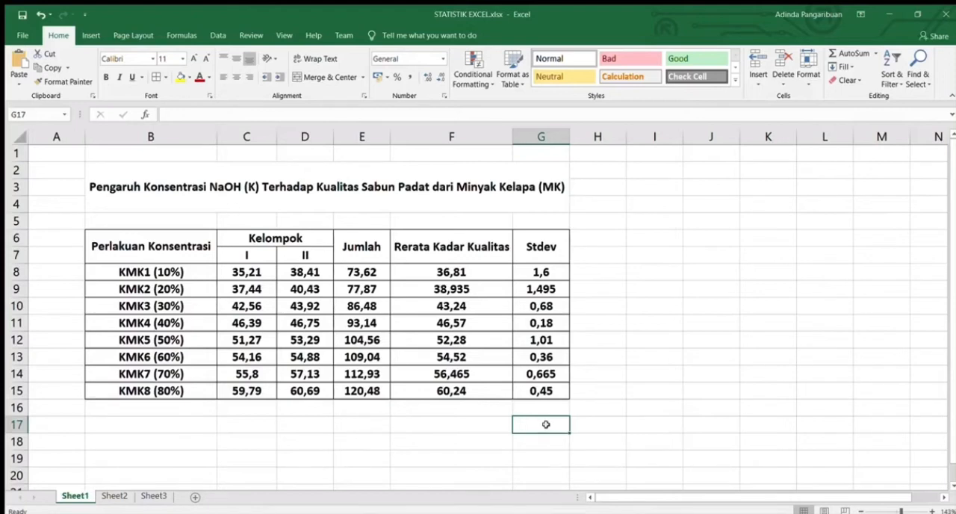
Insert an empty column chart and place it directly below the table, starting at row 17
{"action": "left_click", "coordinate": [89, 34]}
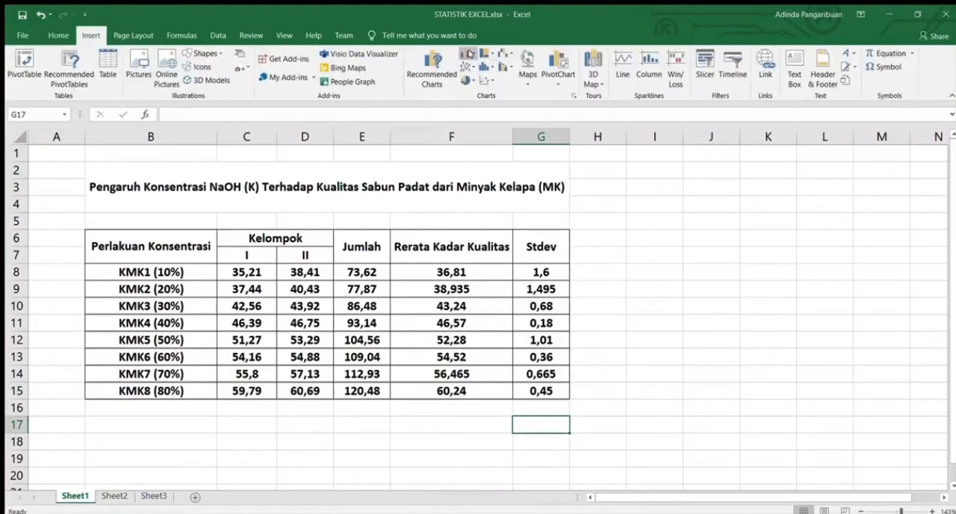
{"action": "left_click", "coordinate": [468, 53]}
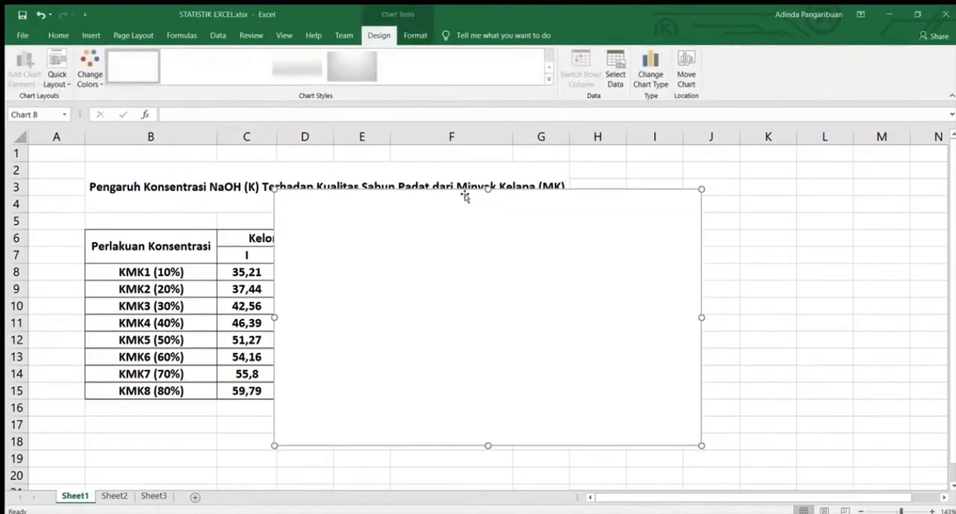
{"action": "left_click_drag", "start_coordinate": [465, 196], "coordinate": [277, 423]}
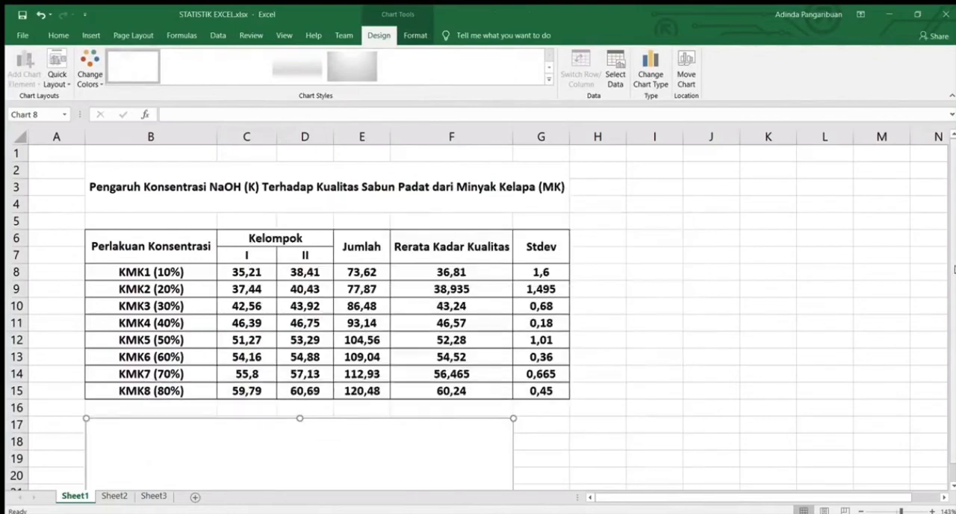
Add a data series to the empty chart and take its name from the Rerata Kadar Kualitas header in F6
{"action": "left_click_drag", "start_coordinate": [953, 270], "coordinate": [953, 317]}
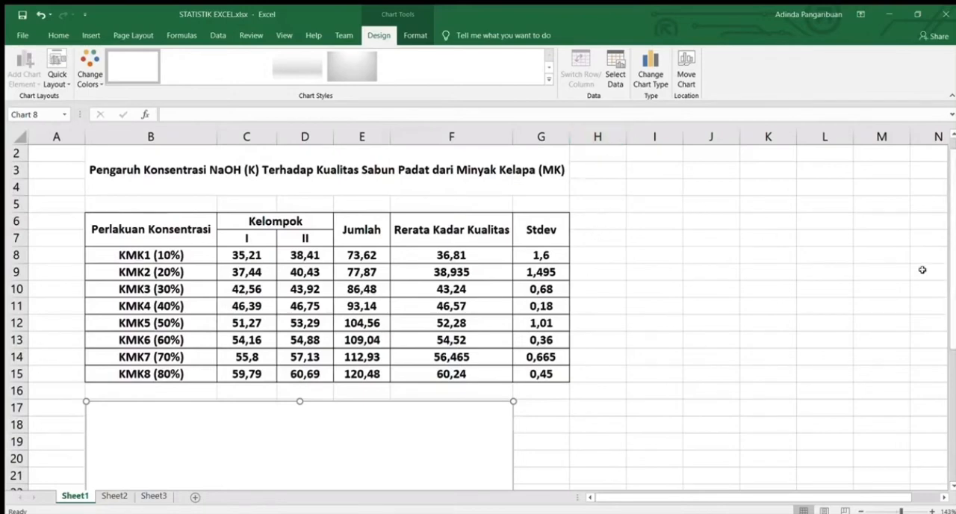
{"action": "left_click_drag", "start_coordinate": [952, 270], "coordinate": [949, 379]}
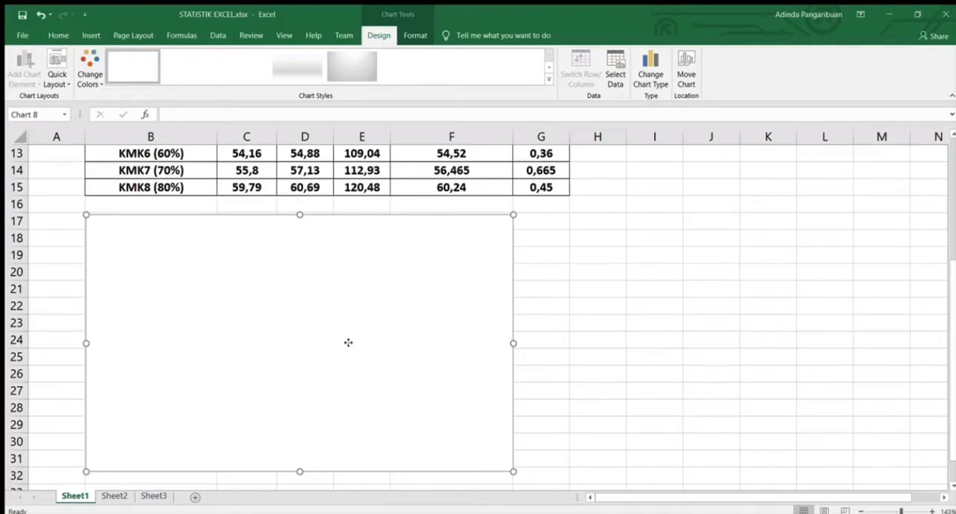
{"action": "left_click", "coordinate": [388, 191]}
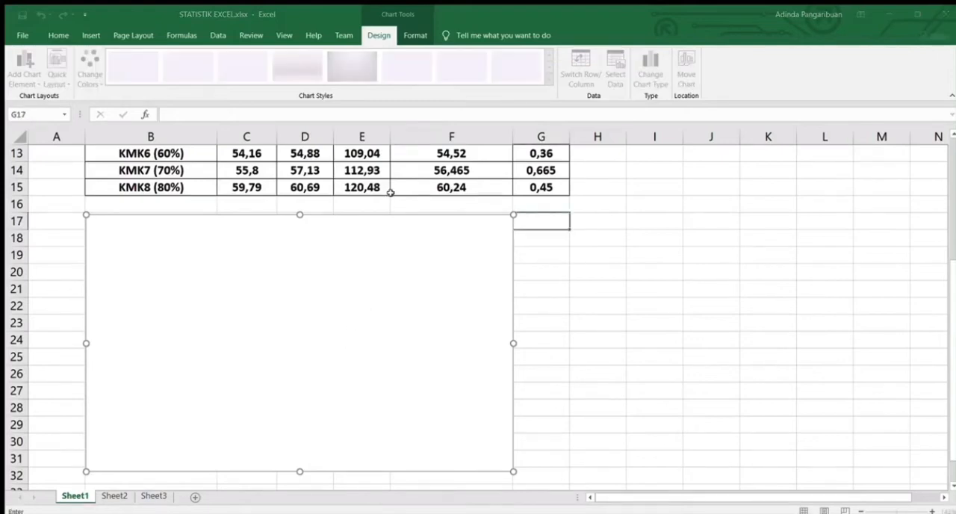
{"action": "left_click", "coordinate": [538, 221]}
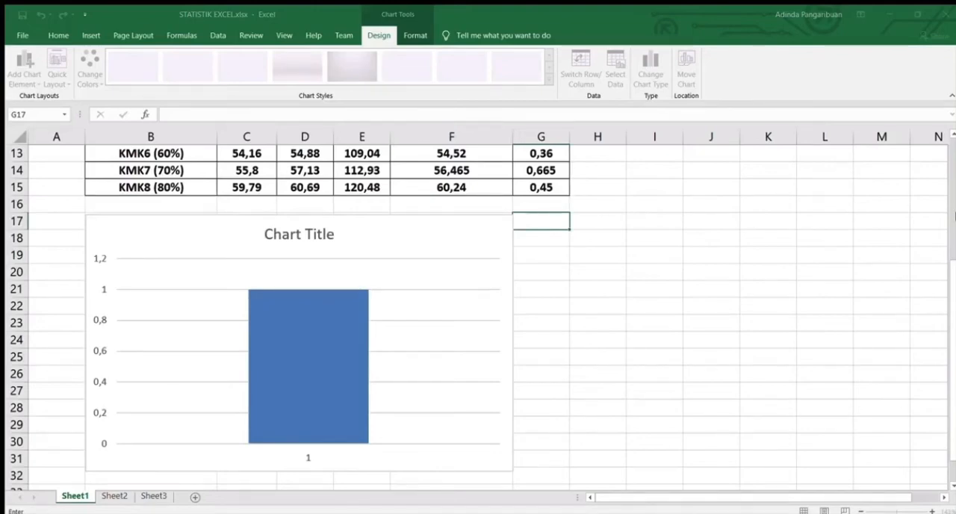
{"action": "scroll", "coordinate": [660, 235], "scroll_direction": "up", "scroll_amount": 4}
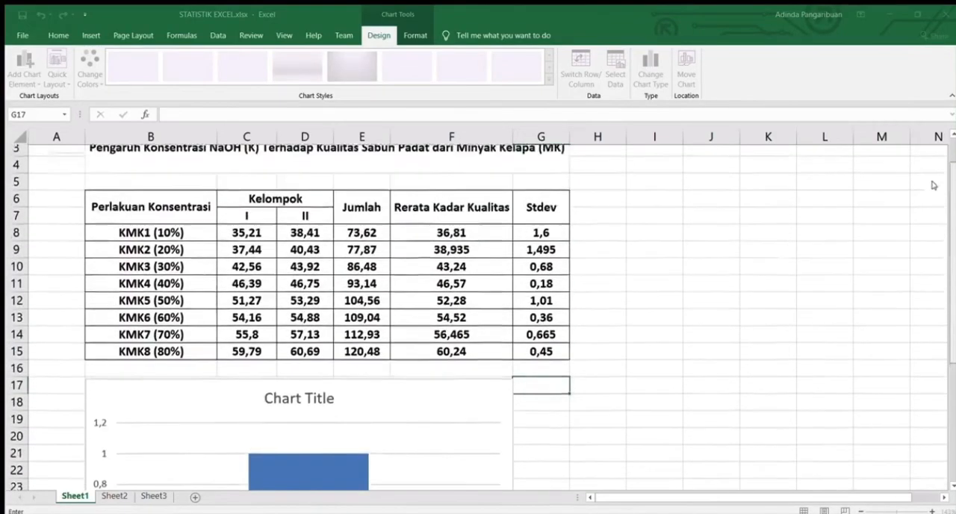
{"action": "left_click", "coordinate": [473, 230]}
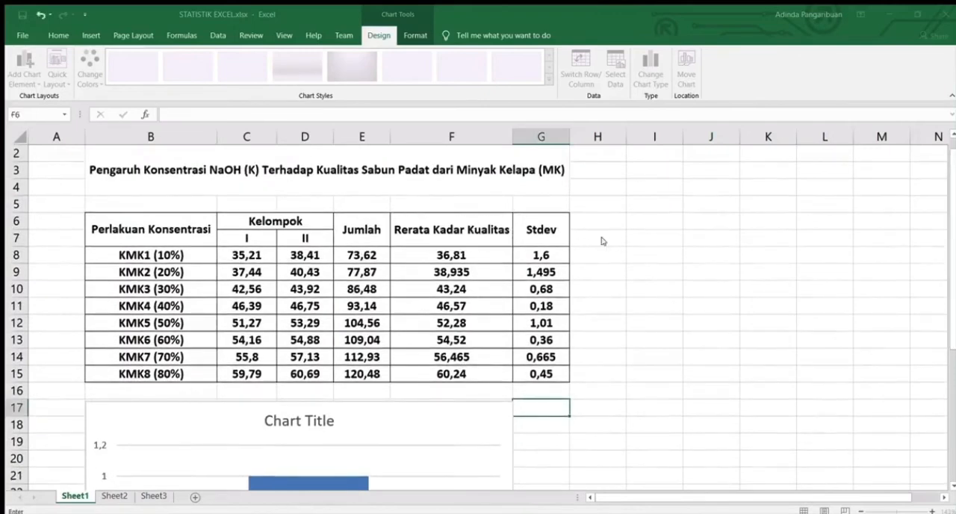
{"action": "key", "text": "Return"}
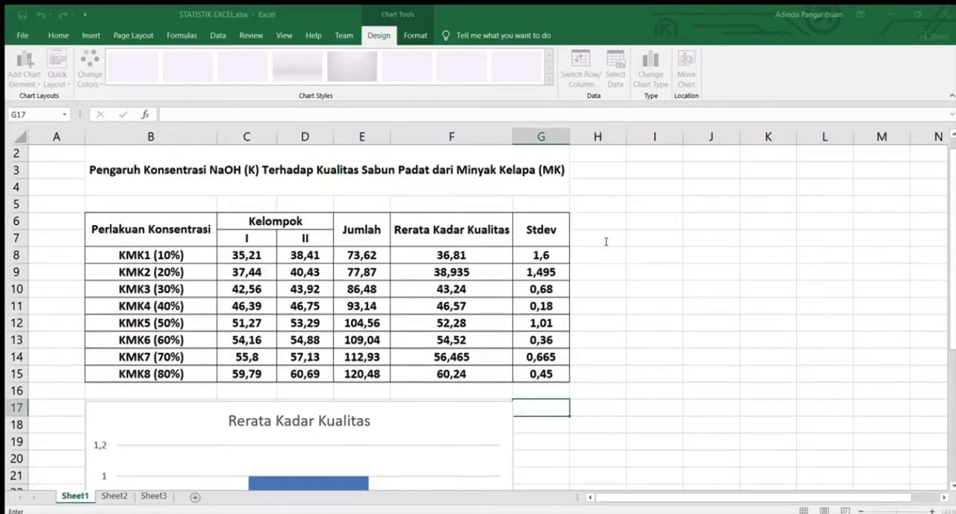
Set the new chart series' values to the averages in F8:F15 and confirm the series
{"action": "left_click_drag", "start_coordinate": [483, 252], "coordinate": [498, 372]}
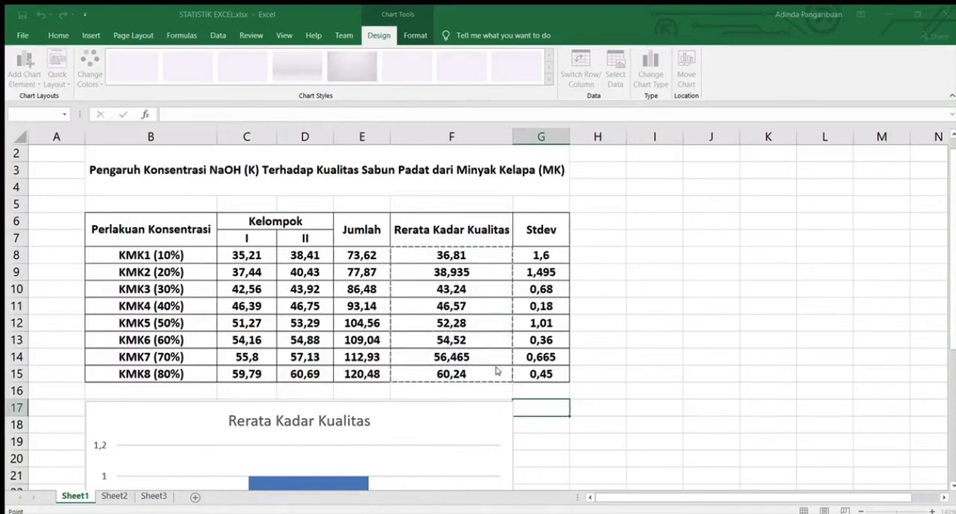
{"action": "left_click", "coordinate": [665, 243]}
{"action": "left_click_drag", "start_coordinate": [453, 257], "coordinate": [482, 371]}
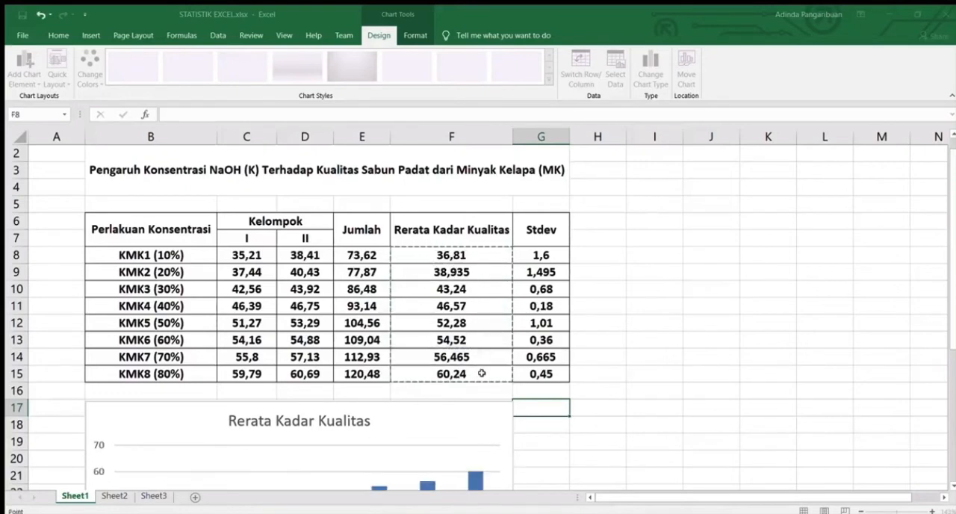
{"action": "key", "text": "Return"}
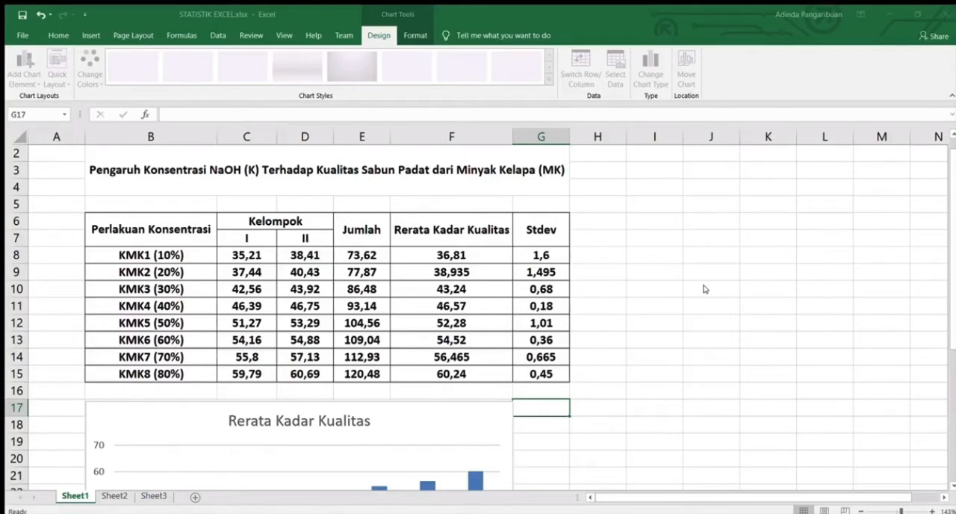
Set the chart's horizontal axis labels to the concentration treatments in B8:B15 and confirm the data source
{"action": "left_click", "coordinate": [700, 221]}
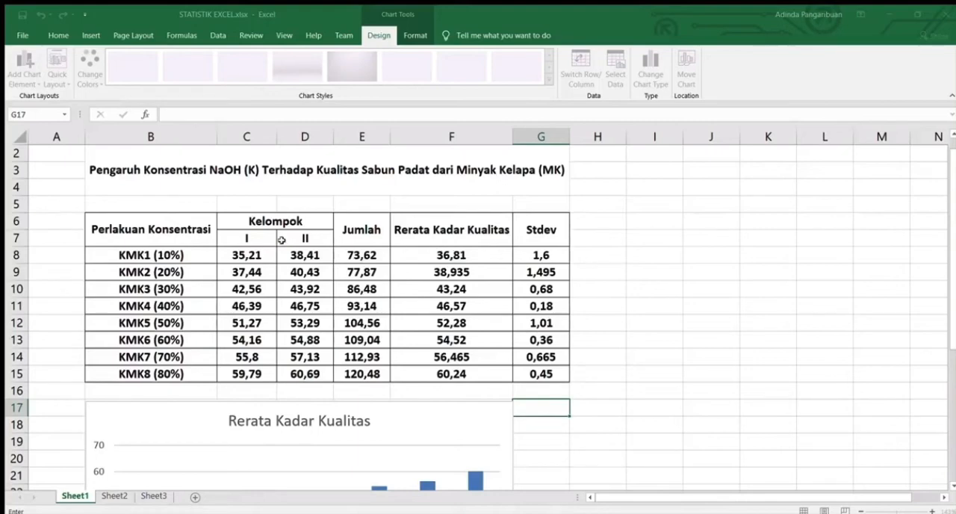
{"action": "left_click_drag", "start_coordinate": [159, 253], "coordinate": [173, 373]}
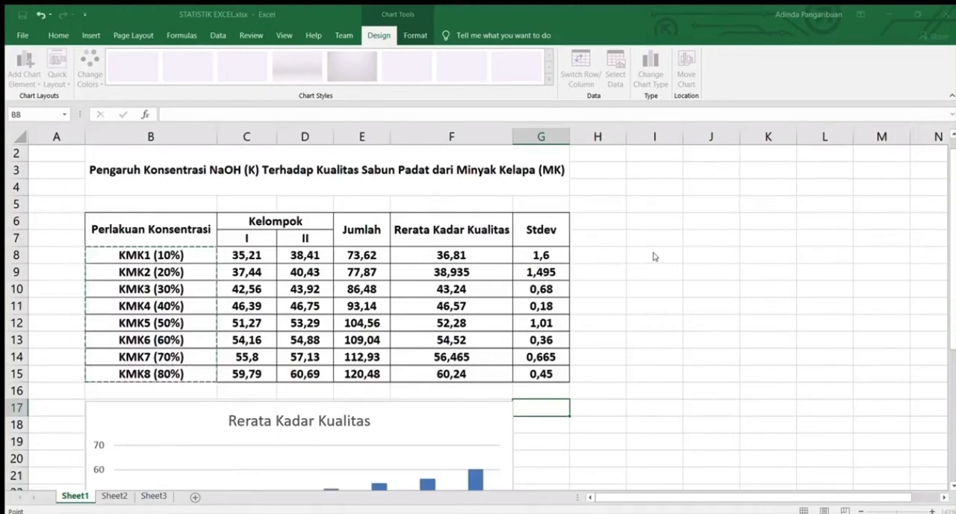
{"action": "left_click", "coordinate": [688, 244]}
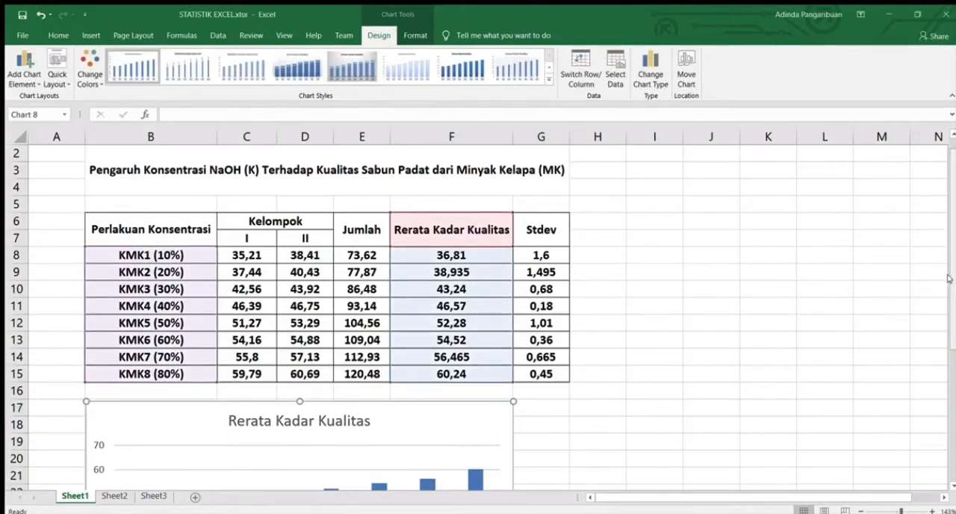
Give the chart's vertical axis a solid line and set its major tick marks to Outside
{"action": "left_click_drag", "start_coordinate": [948, 279], "coordinate": [948, 401]}
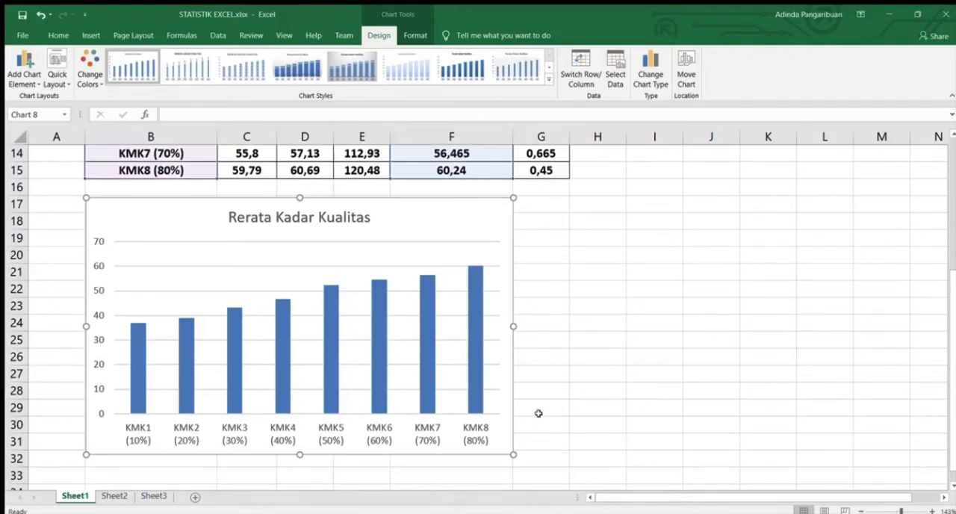
{"action": "left_click", "coordinate": [96, 338]}
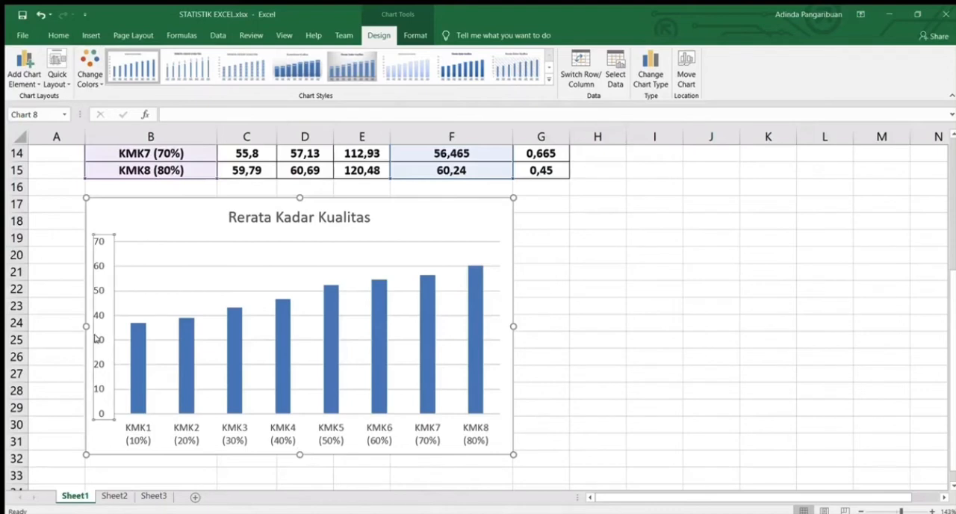
{"action": "double_click", "coordinate": [96, 338]}
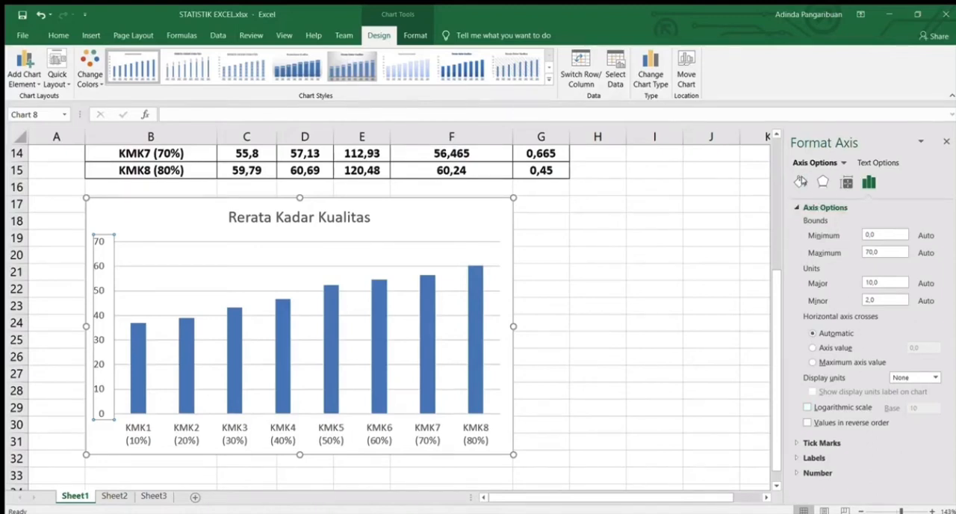
{"action": "left_click", "coordinate": [801, 183]}
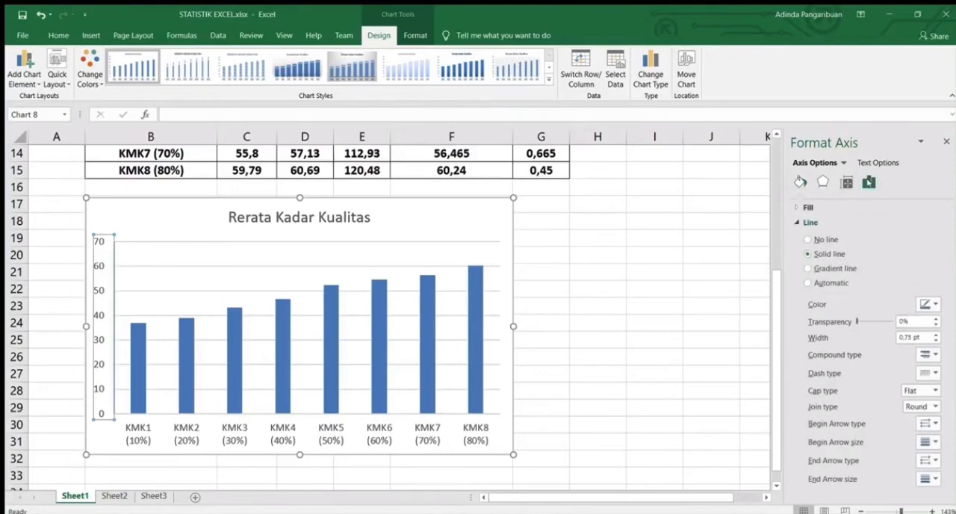
{"action": "left_click", "coordinate": [868, 182]}
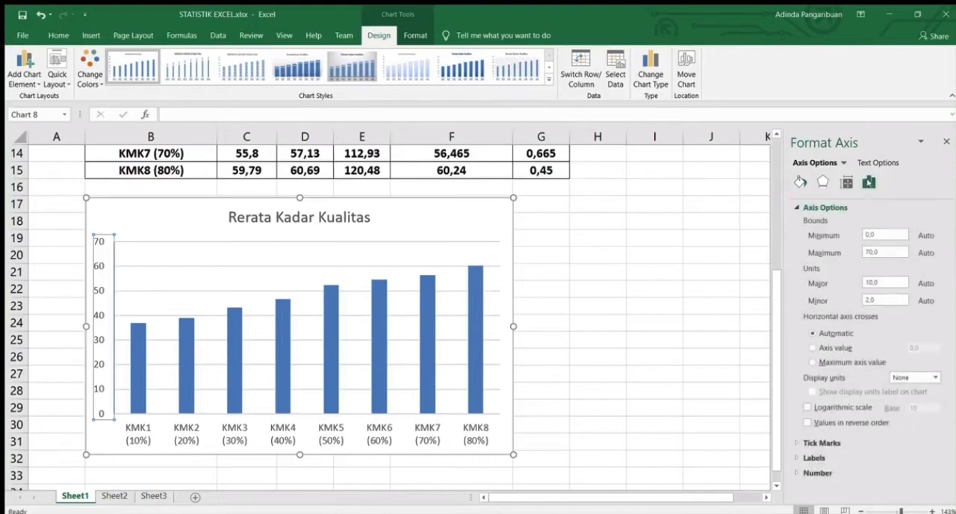
{"action": "left_click", "coordinate": [817, 442]}
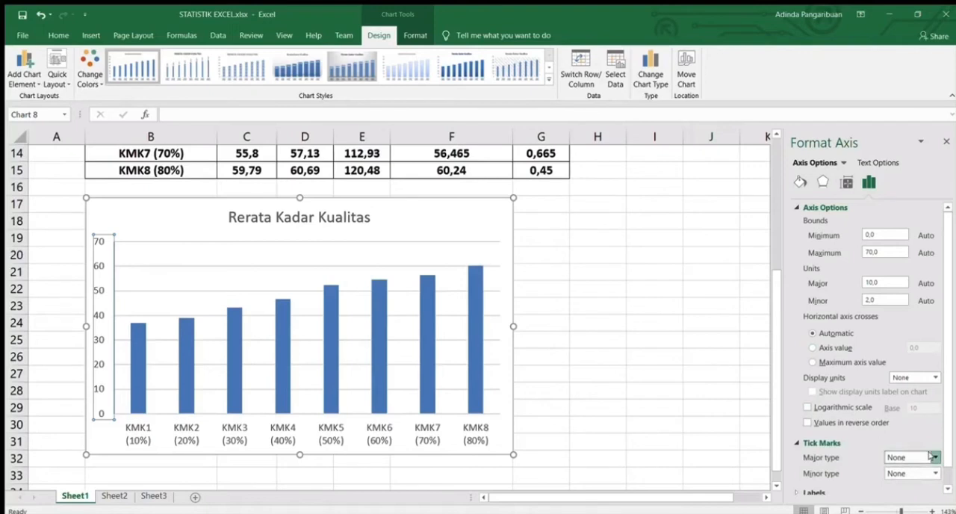
{"action": "left_click", "coordinate": [924, 494]}
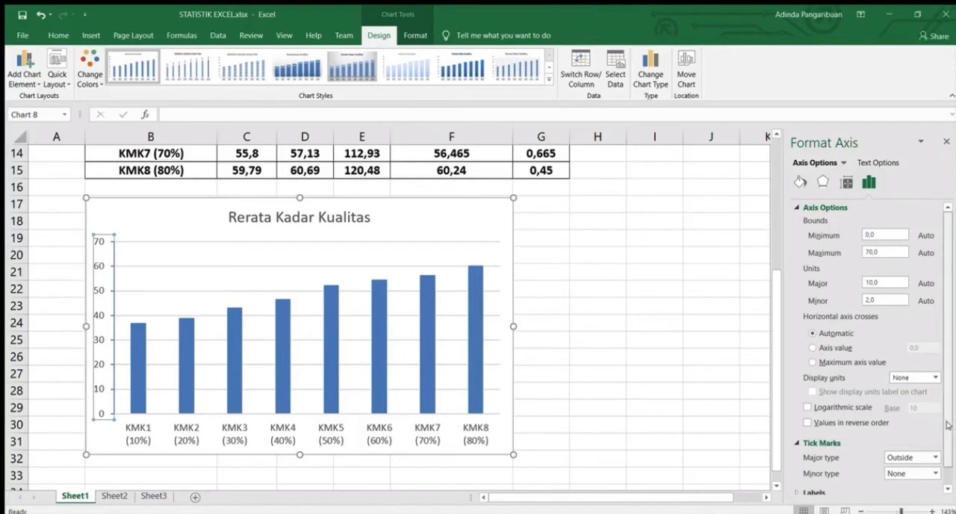
{"action": "scroll", "coordinate": [947, 424], "scroll_direction": "down", "scroll_amount": 1}
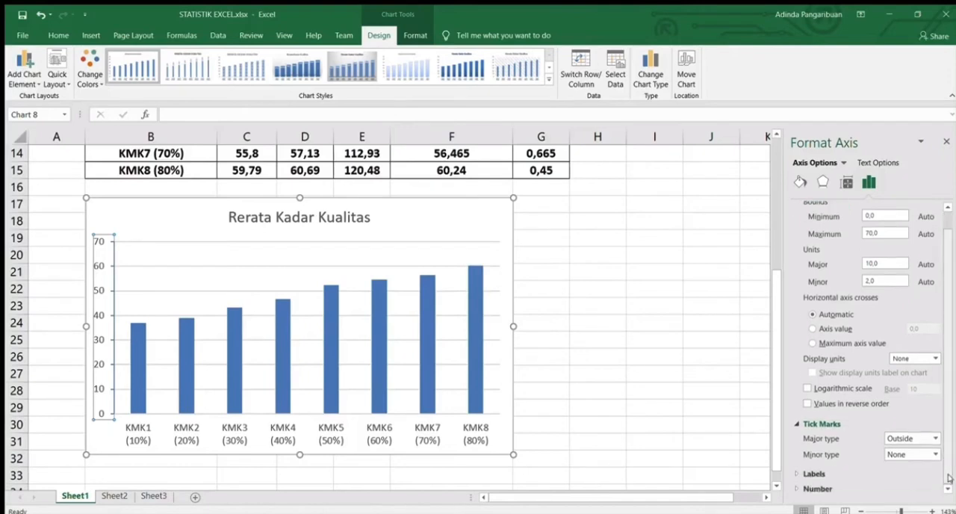
{"action": "left_click", "coordinate": [911, 487]}
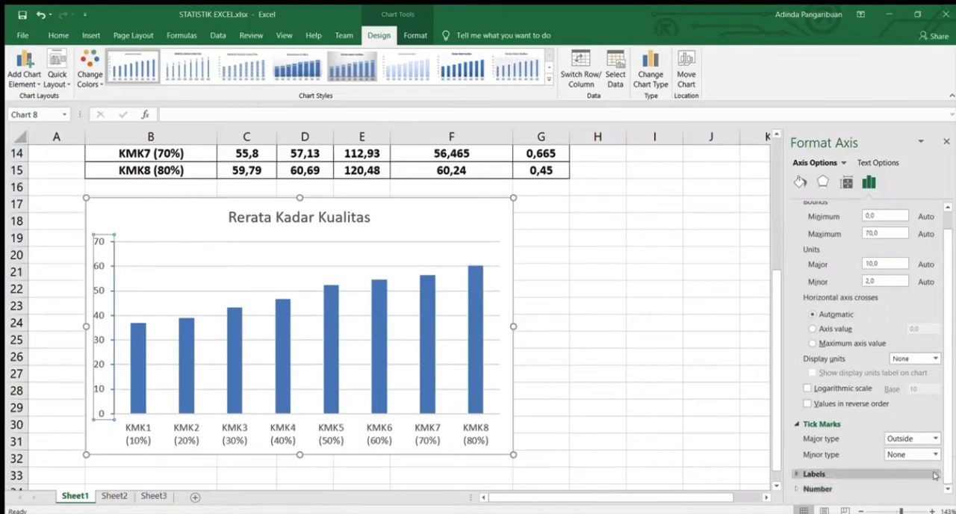
{"action": "left_click", "coordinate": [917, 486]}
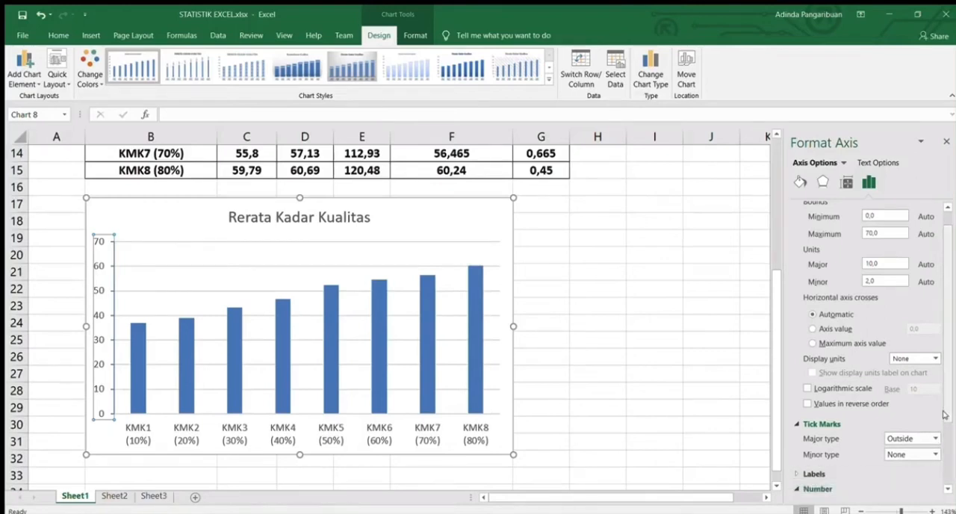
{"action": "left_click_drag", "start_coordinate": [946, 415], "coordinate": [946, 462]}
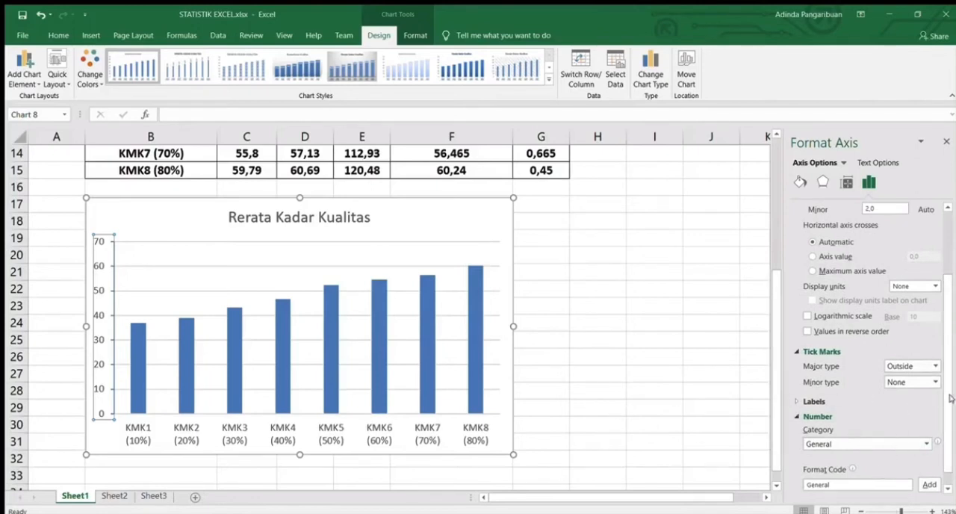
{"action": "left_click", "coordinate": [745, 389]}
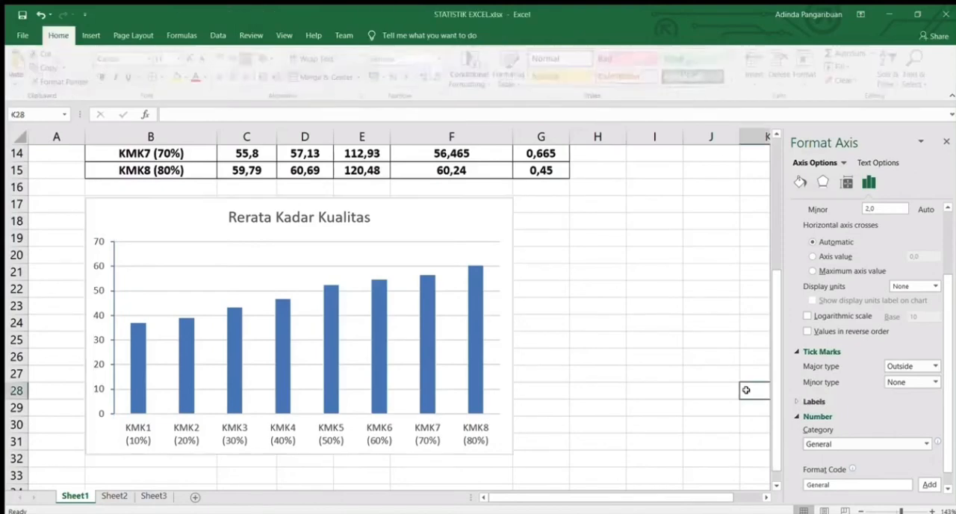
Give the chart's horizontal category axis a solid line and add major tick marks to it
{"action": "left_click", "coordinate": [379, 429]}
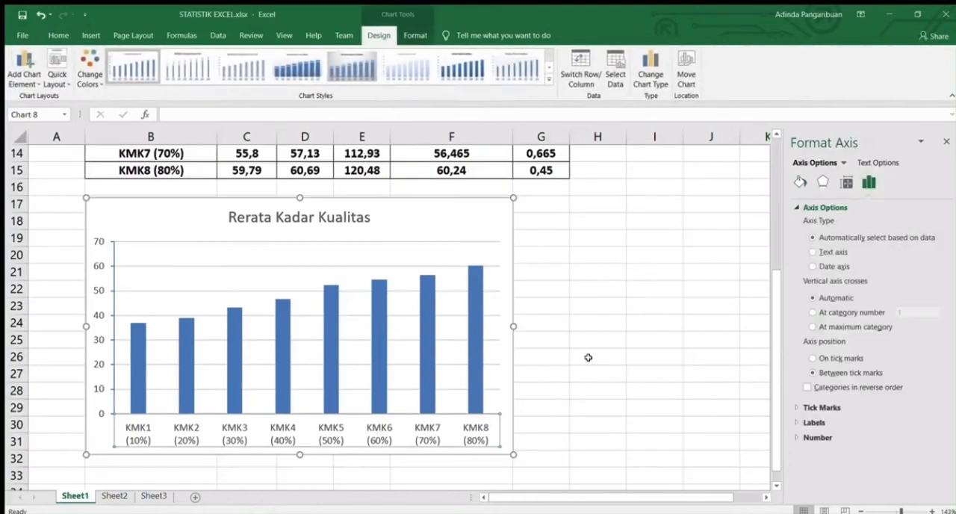
{"action": "left_click", "coordinate": [798, 183]}
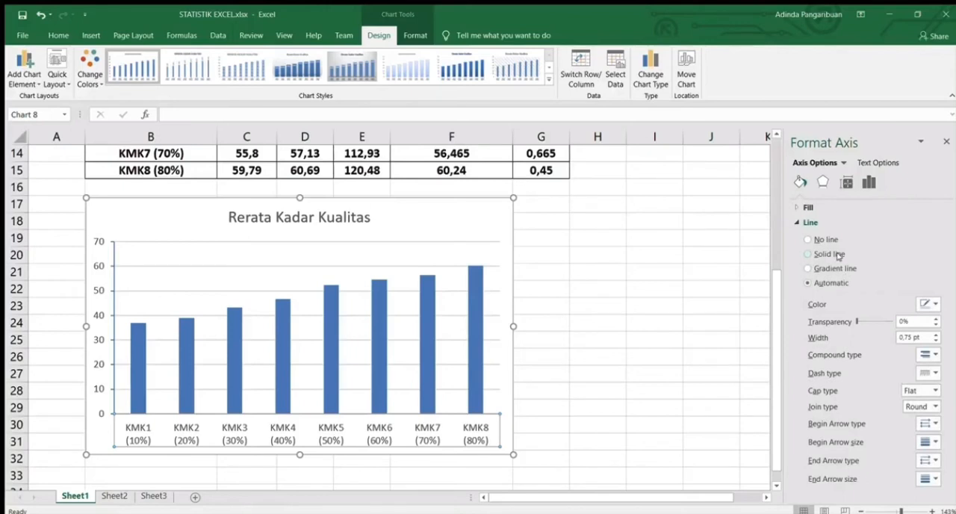
{"action": "left_click", "coordinate": [868, 182]}
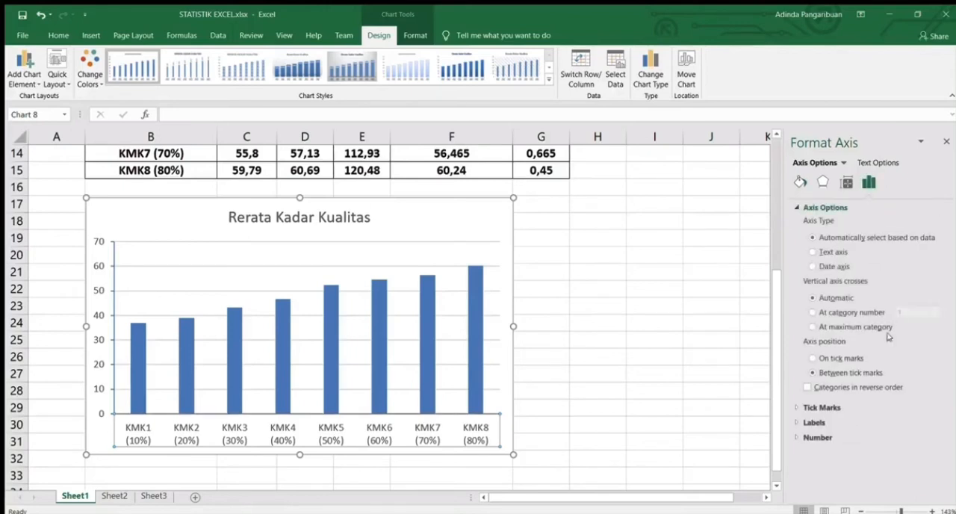
{"action": "left_click", "coordinate": [857, 406]}
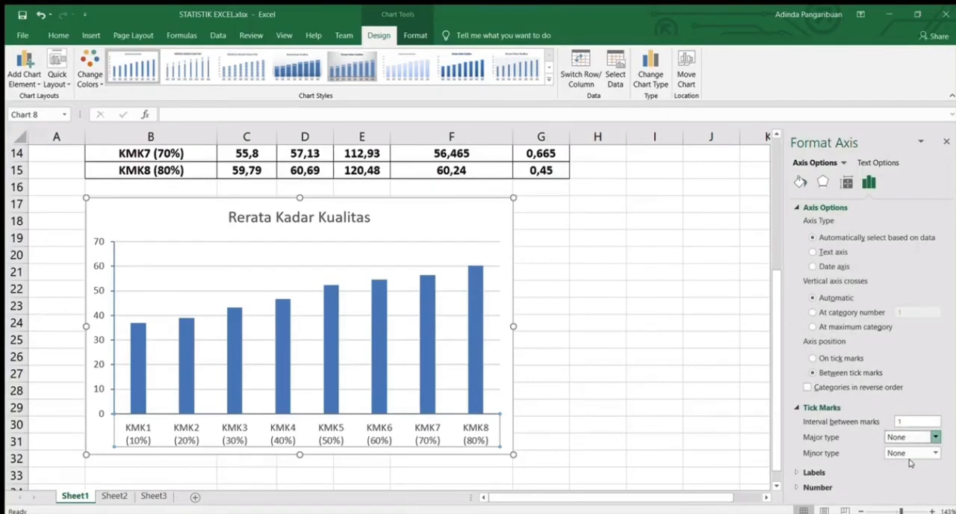
{"action": "left_click", "coordinate": [644, 404]}
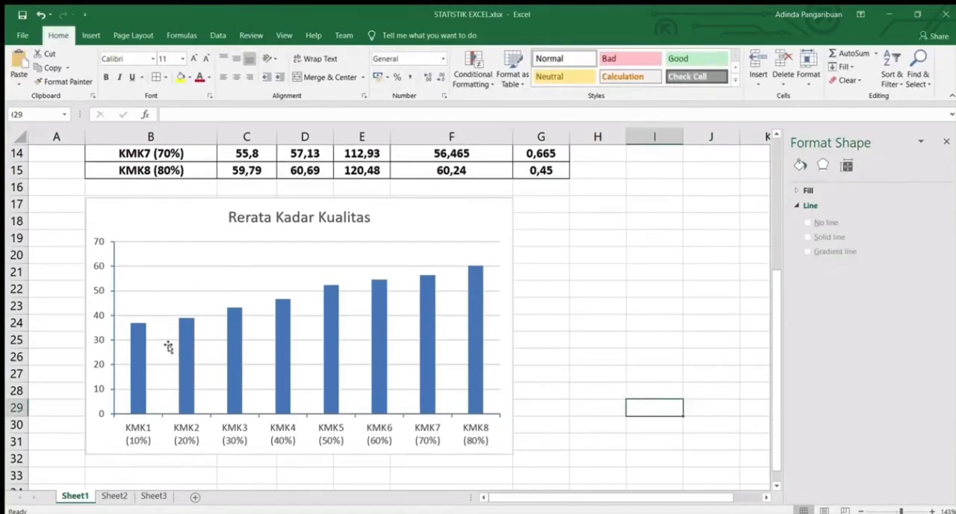
Change the font color of the chart's vertical axis numbers to black
{"action": "left_click_drag", "start_coordinate": [91, 319], "coordinate": [88, 316]}
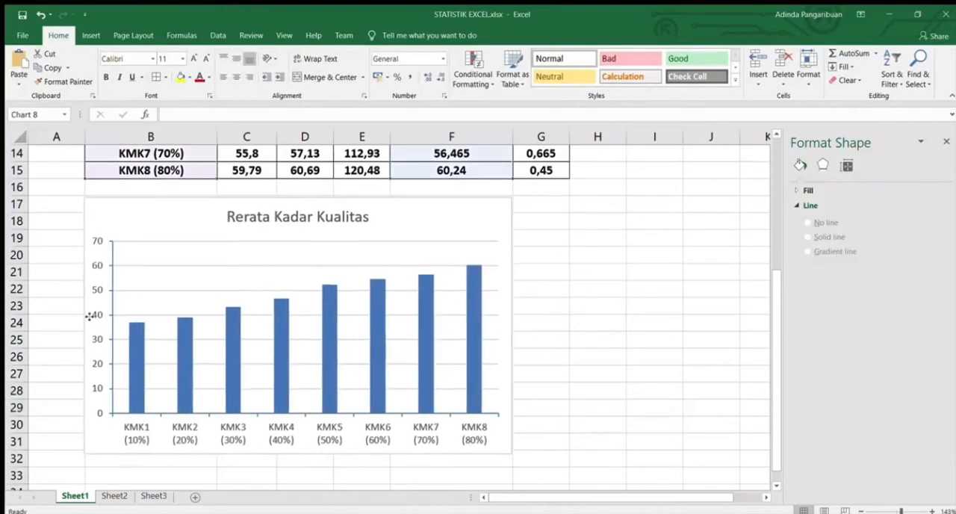
{"action": "left_click", "coordinate": [88, 317]}
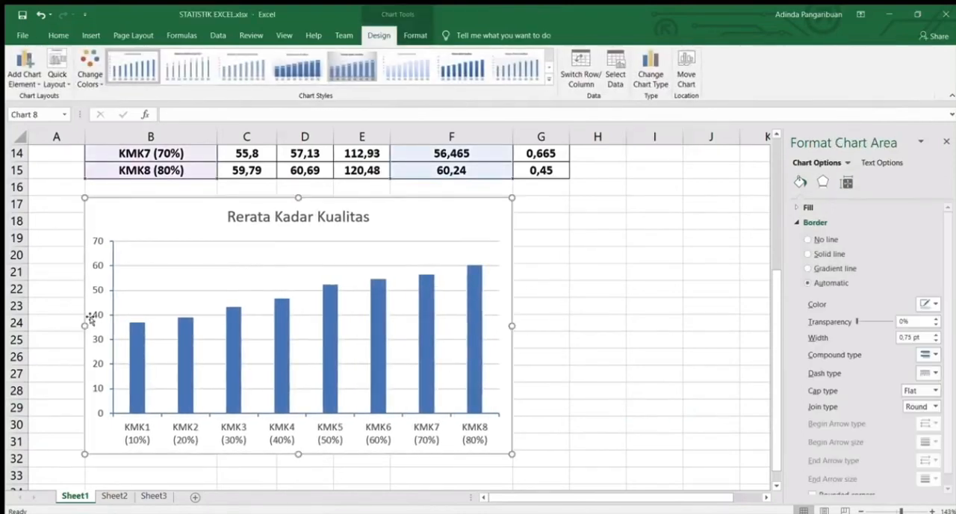
{"action": "left_click", "coordinate": [90, 314]}
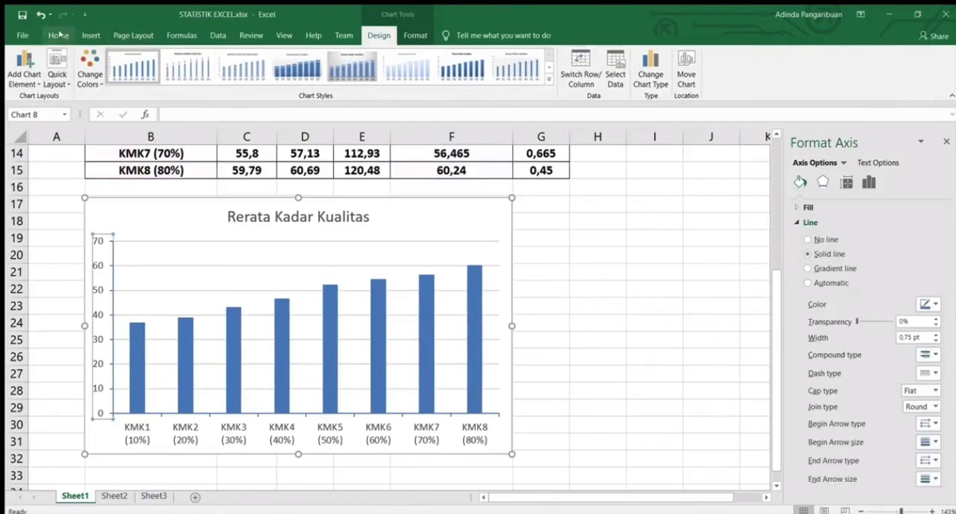
{"action": "left_click", "coordinate": [58, 35]}
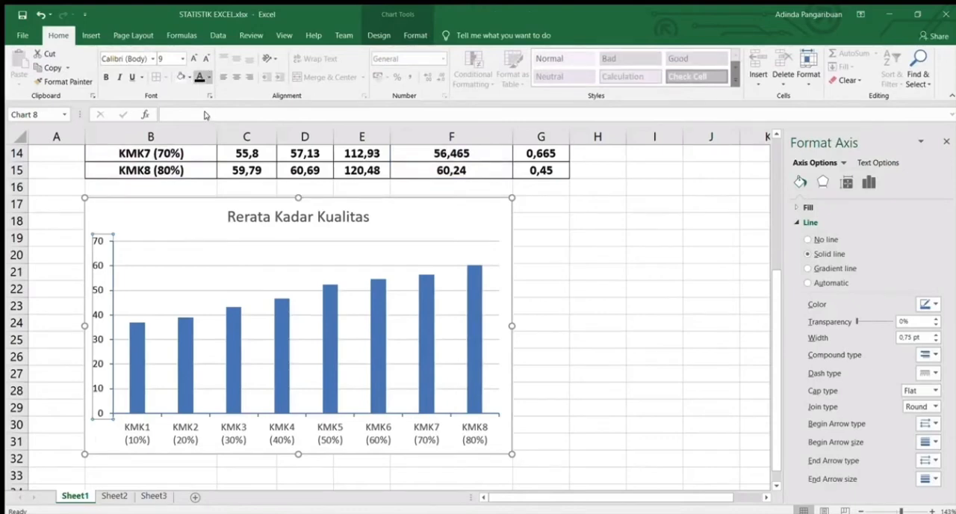
Change the font color of the KMK1 to KMK8 category labels on the horizontal axis to black
{"action": "left_click", "coordinate": [233, 438]}
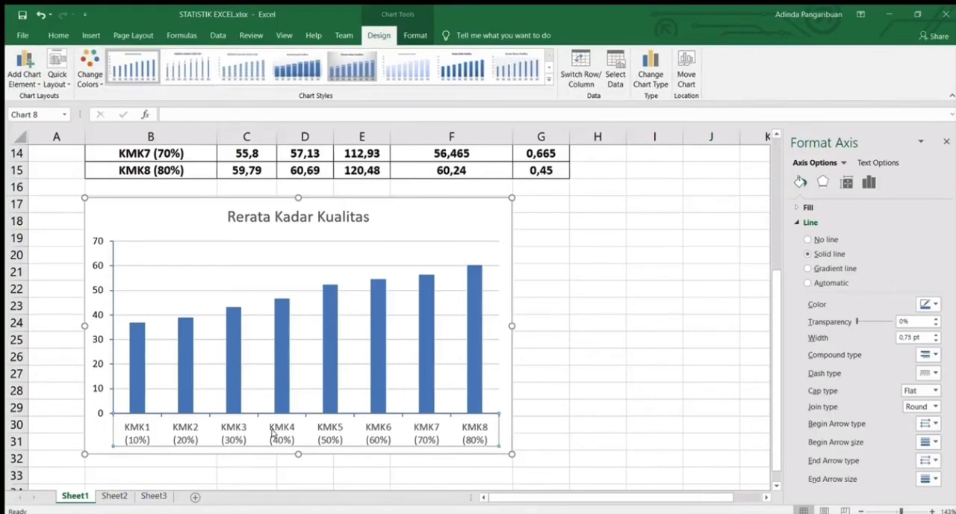
{"action": "left_click", "coordinate": [351, 433]}
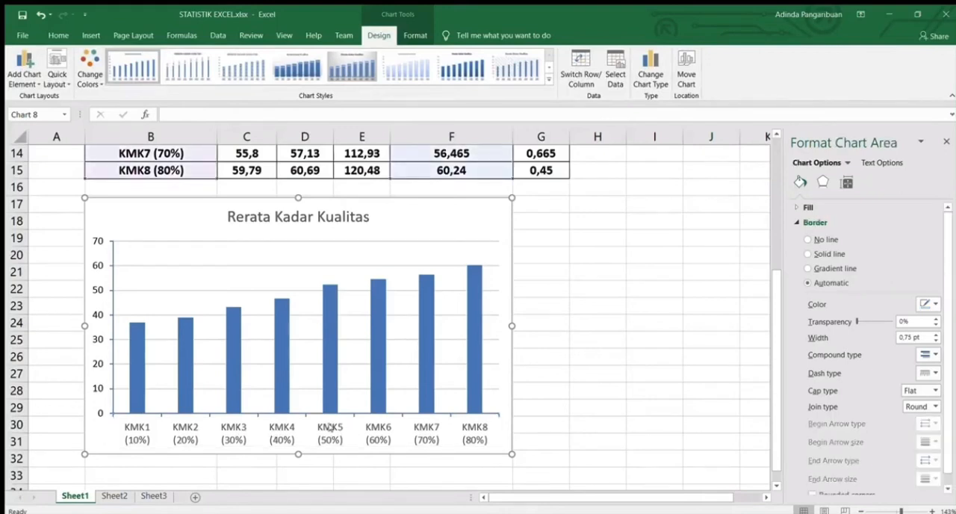
{"action": "left_click", "coordinate": [329, 427]}
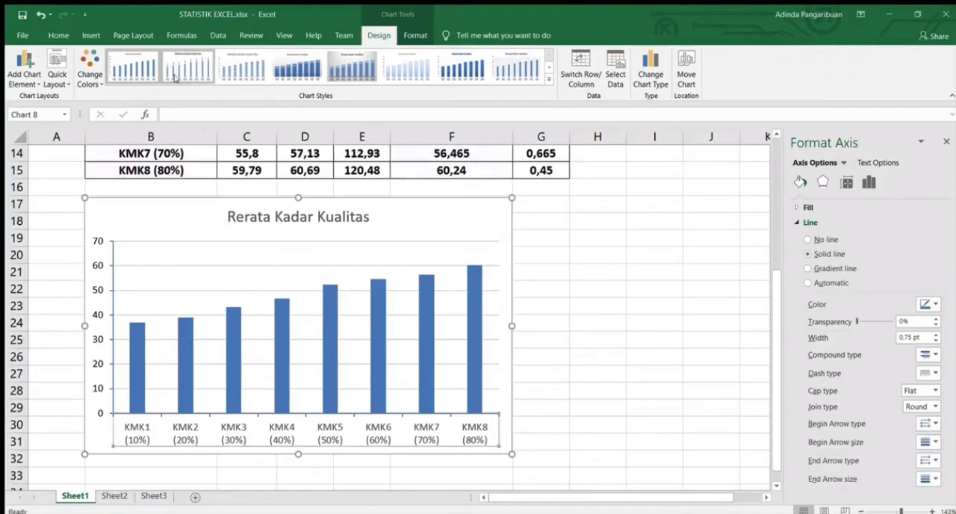
{"action": "left_click", "coordinate": [58, 35]}
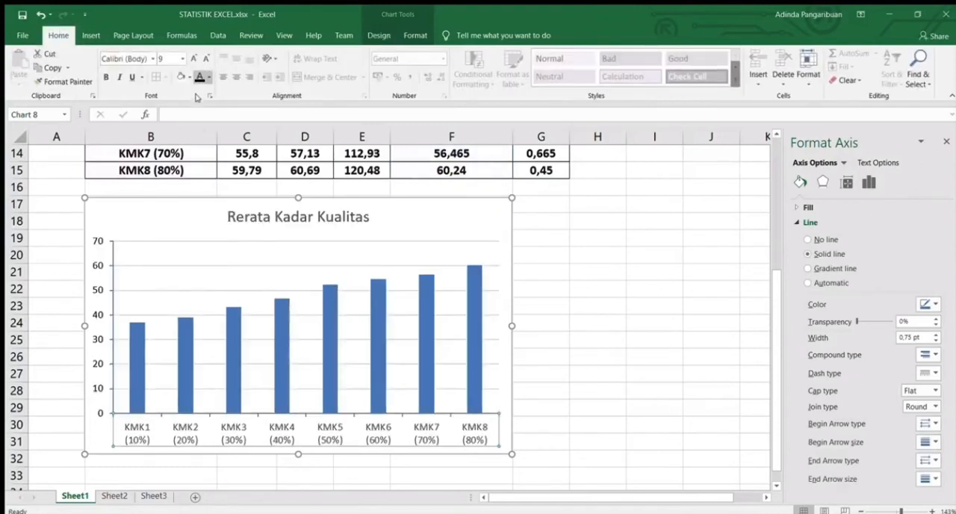
{"action": "left_click", "coordinate": [561, 291]}
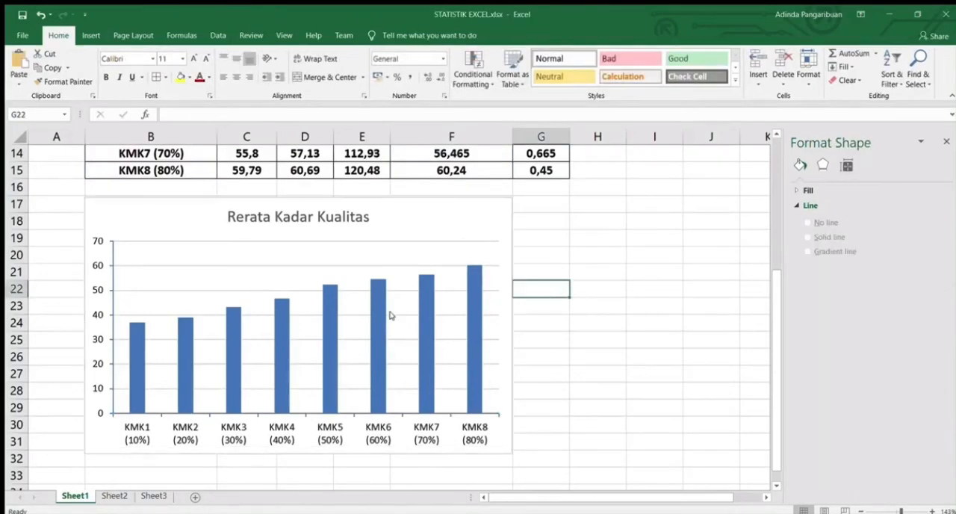
Delete the chart's major gridlines and add a primary vertical axis title
{"action": "left_click", "coordinate": [317, 264]}
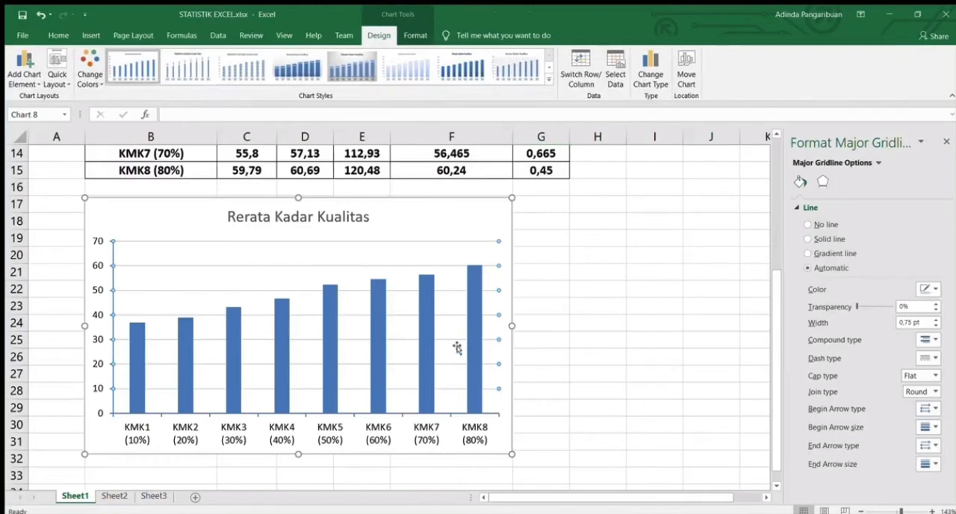
{"action": "left_click", "coordinate": [380, 267]}
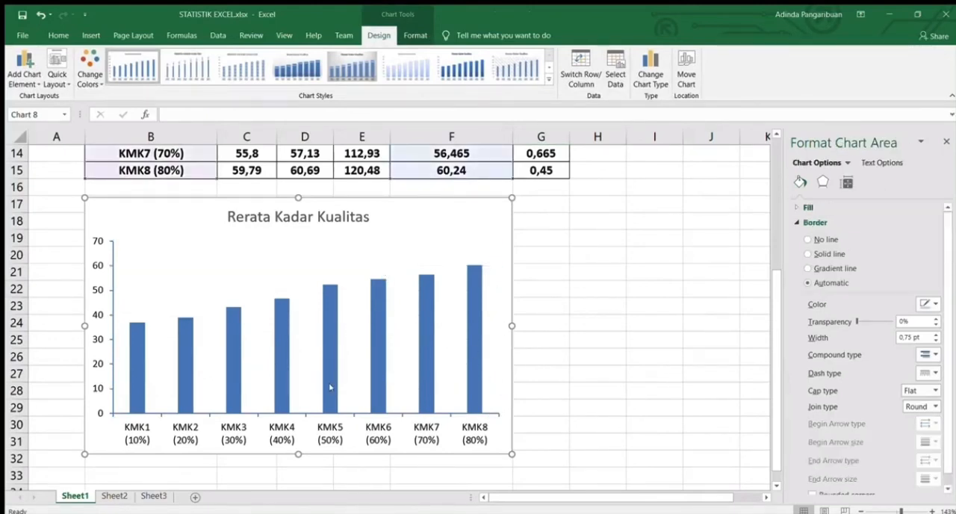
{"action": "left_click", "coordinate": [91, 340]}
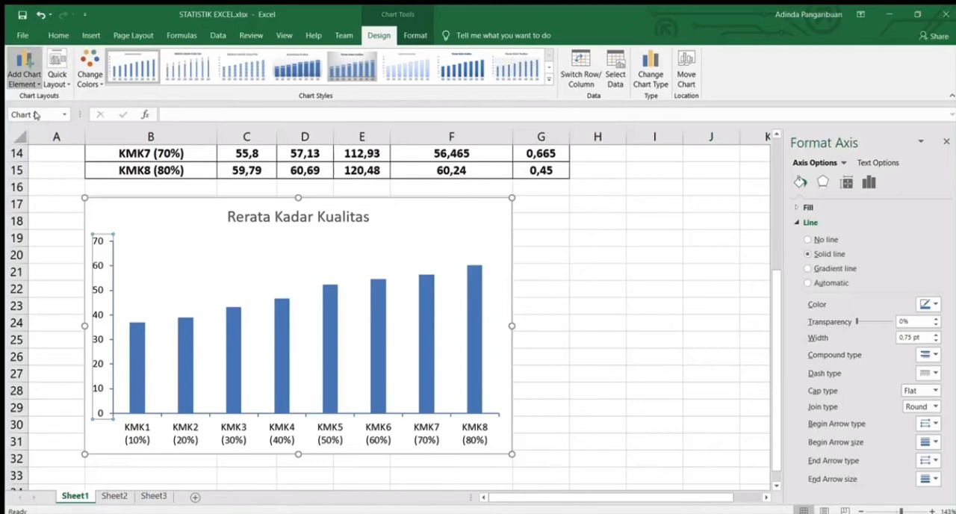
{"action": "left_click", "coordinate": [127, 143]}
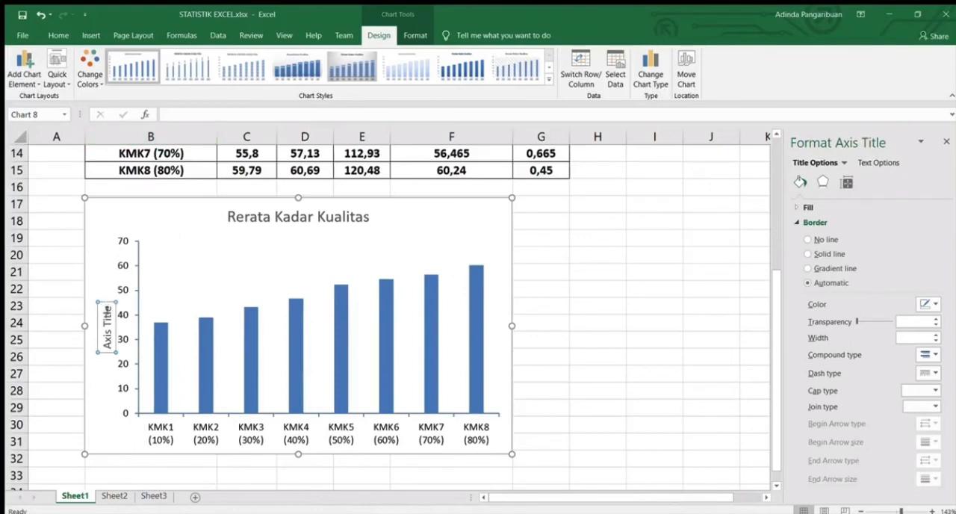
Replace the placeholder text of the chart's vertical axis title with "rerata Kadar Kualitas"
{"action": "left_click", "coordinate": [107, 310]}
{"action": "key", "text": "BackSpace"}
{"action": "key", "text": "BackSpace"}
{"action": "key", "text": "BackSpace"}
{"action": "key", "text": "BackSpace"}
{"action": "key", "text": "BackSpace"}
{"action": "key", "text": "BackSpace"}
{"action": "key", "text": "BackSpace"}
{"action": "key", "text": "BackSpace"}
{"action": "key", "text": "BackSpace"}
{"action": "key", "text": "BackSpace"}
{"action": "type", "text": "rerata"}
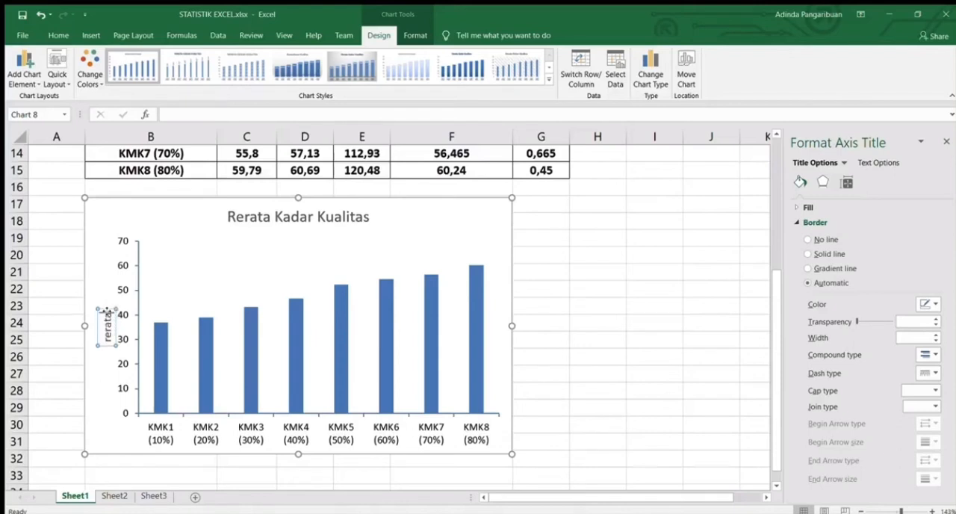
{"action": "type", "text": " kadar Kua"}
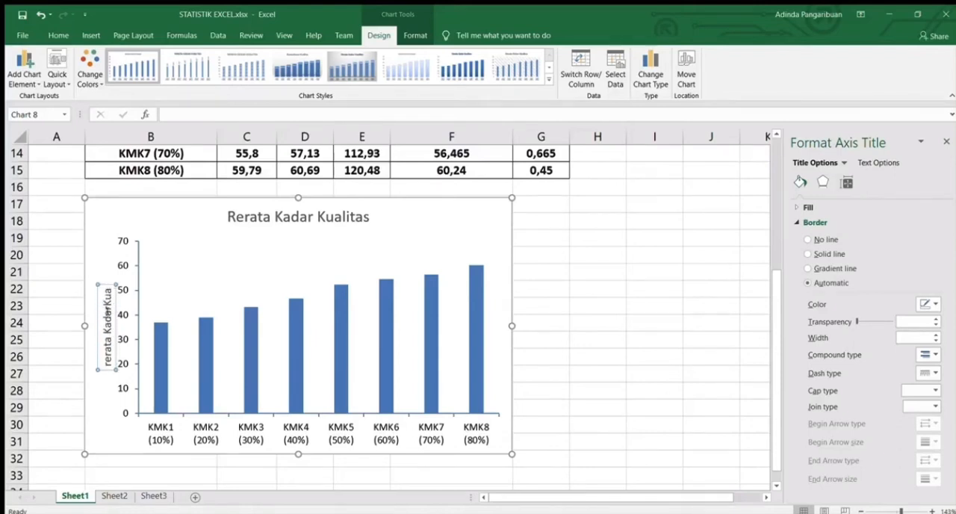
{"action": "type", "text": "litas"}
Capitalize the first word of the vertical axis title so it reads "Rerata Kadar Kualitas"
{"action": "left_click", "coordinate": [104, 366]}
{"action": "key", "text": "BackSpace"}
{"action": "key", "text": "BackSpace"}
{"action": "type", "text": "R"}
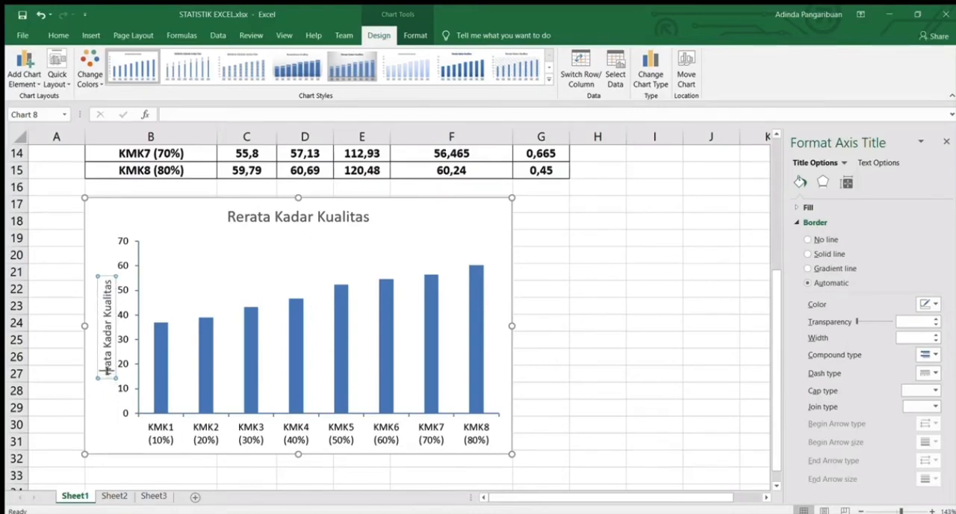
{"action": "type", "text": "er"}
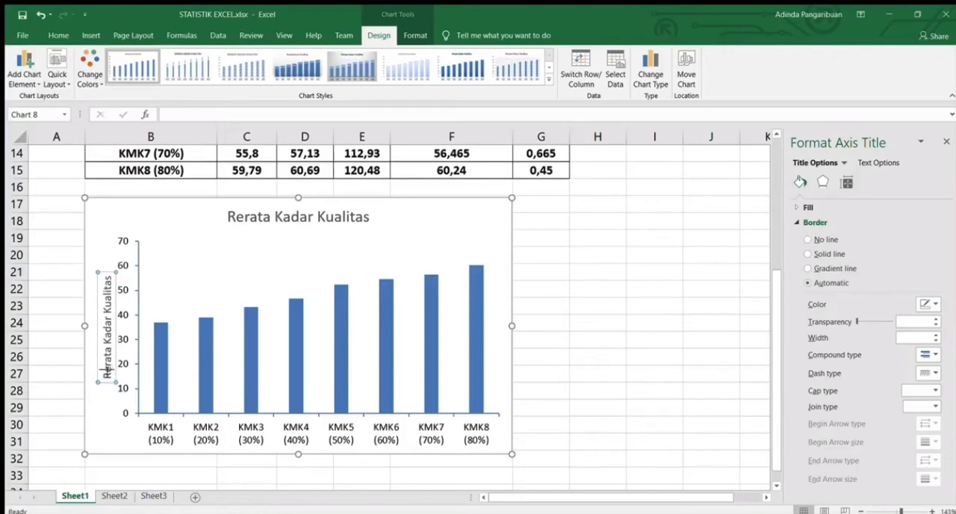
Add a primary horizontal axis title to the chart and set its text to "Perlakuan Konsentrasi"
{"action": "left_click", "coordinate": [239, 431]}
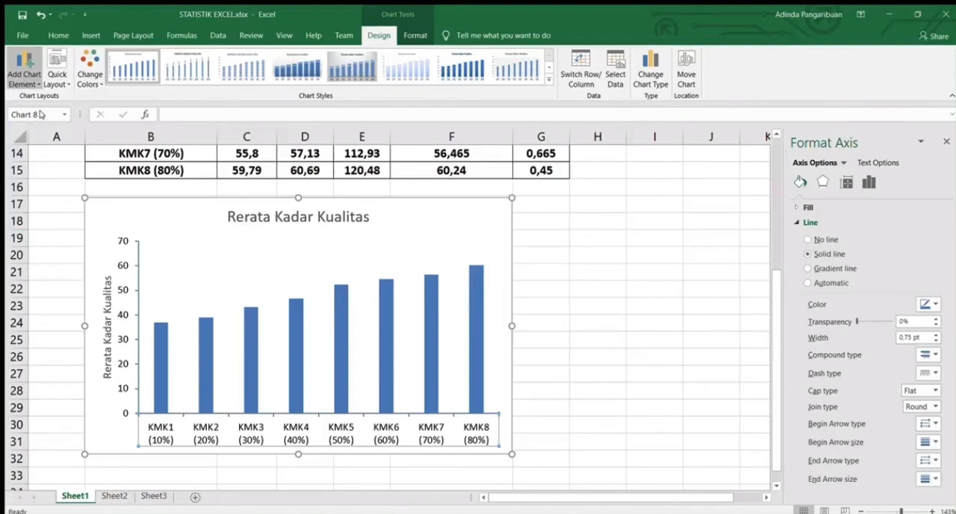
{"action": "left_click", "coordinate": [126, 115]}
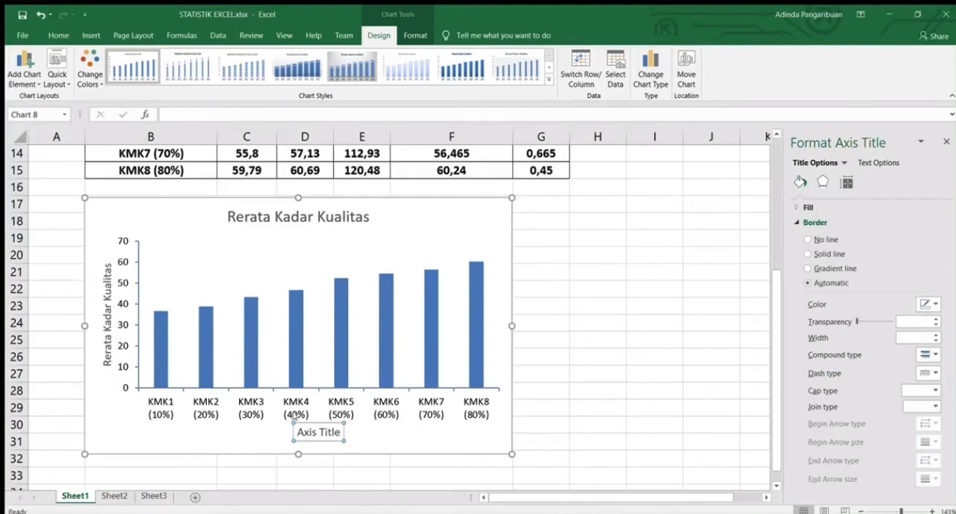
{"action": "left_click", "coordinate": [339, 431]}
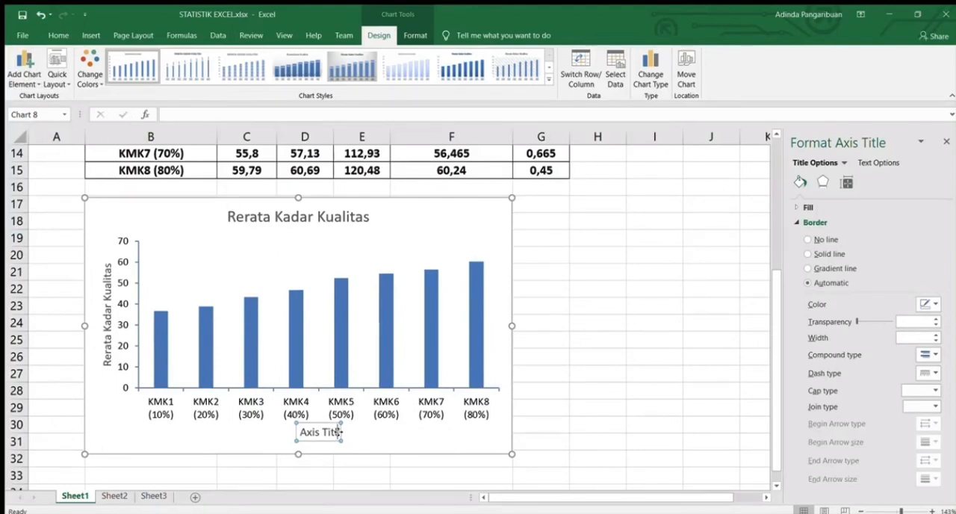
{"action": "key", "text": "BackSpace"}
{"action": "key", "text": "BackSpace"}
{"action": "key", "text": "BackSpace"}
{"action": "key", "text": "BackSpace"}
{"action": "key", "text": "BackSpace"}
{"action": "key", "text": "BackSpace"}
{"action": "key", "text": "BackSpace"}
{"action": "key", "text": "BackSpace"}
{"action": "key", "text": "BackSpace"}
{"action": "key", "text": "BackSpace"}
{"action": "type", "text": "P"}
{"action": "type", "text": "r"}
{"action": "key", "text": "BackSpace"}
{"action": "type", "text": "erl"}
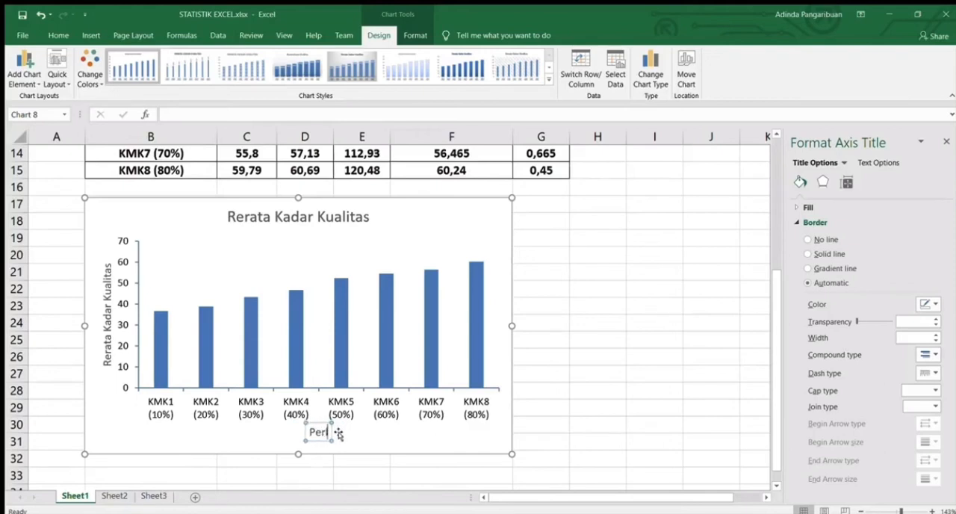
{"action": "type", "text": "akuan Ko"}
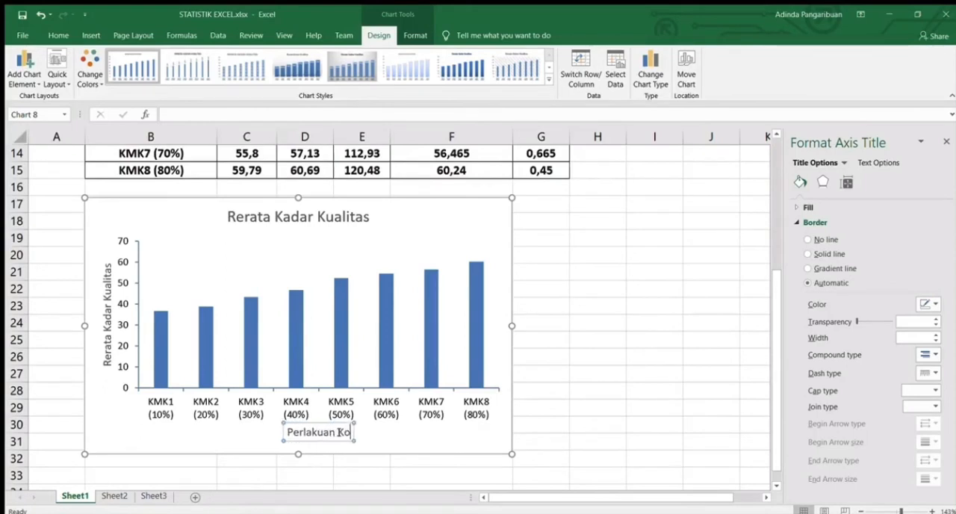
{"action": "type", "text": "nsentrasu"}
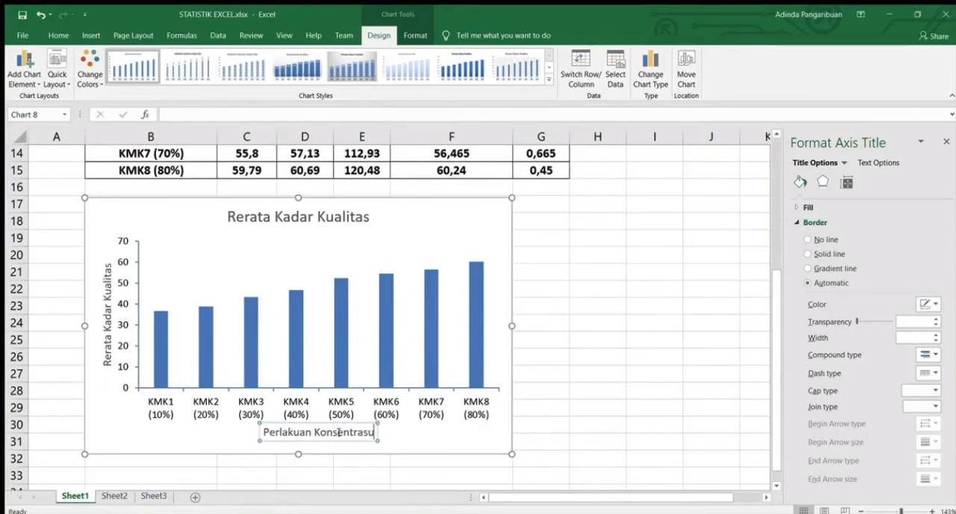
{"action": "key", "text": "BackSpace"}
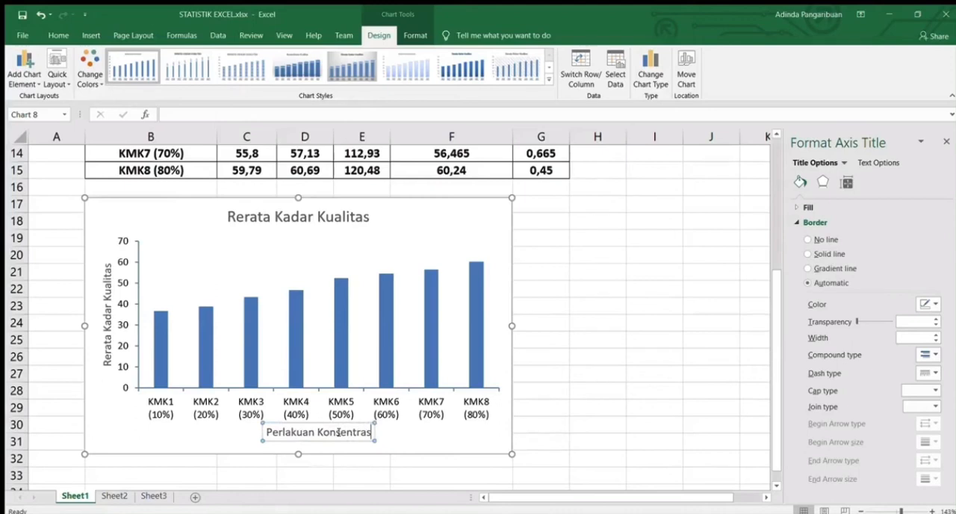
{"action": "type", "text": "i"}
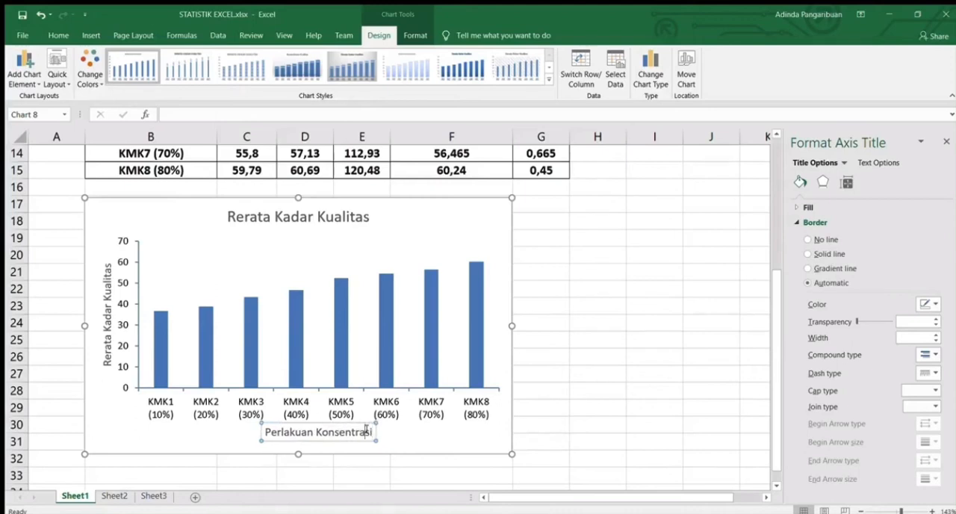
Change the font color of the chart's horizontal and vertical axis titles to black
{"action": "left_click_drag", "start_coordinate": [370, 431], "coordinate": [293, 430]}
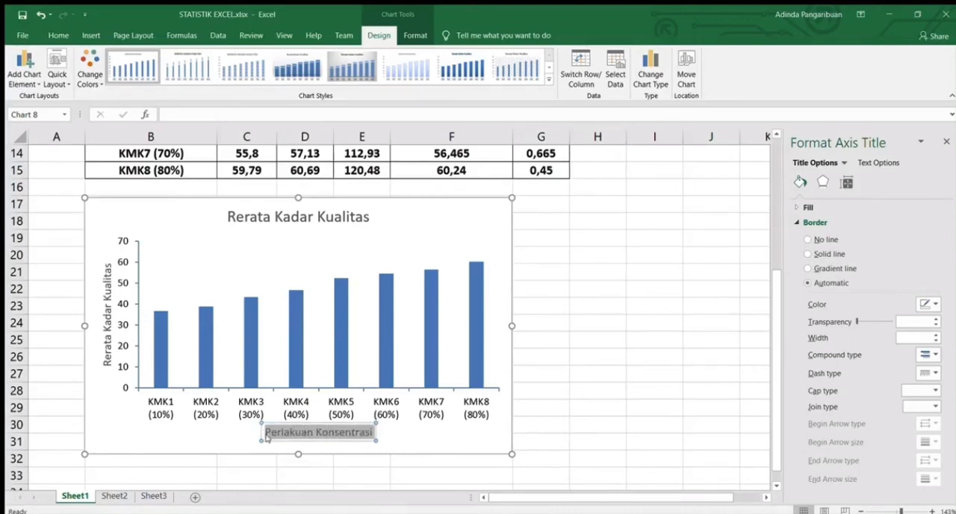
{"action": "left_click", "coordinate": [58, 35]}
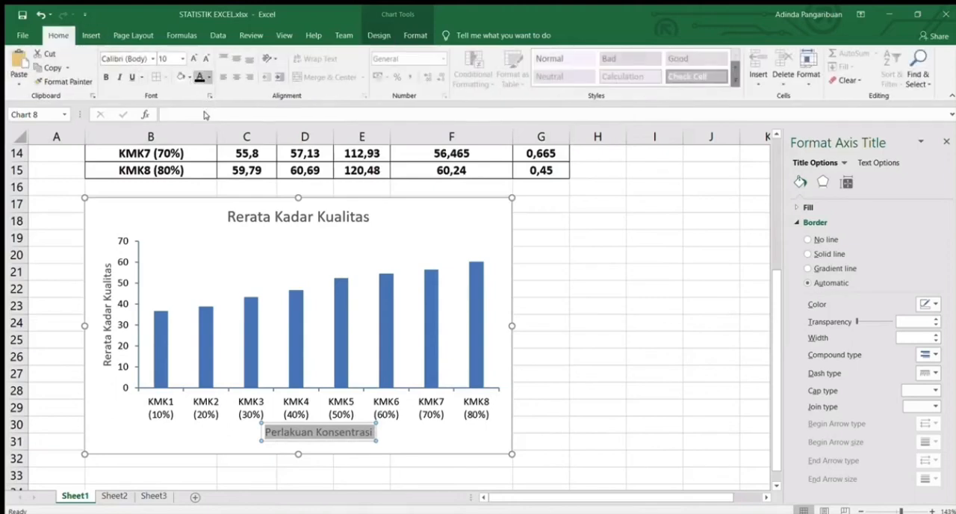
{"action": "left_click", "coordinate": [106, 297]}
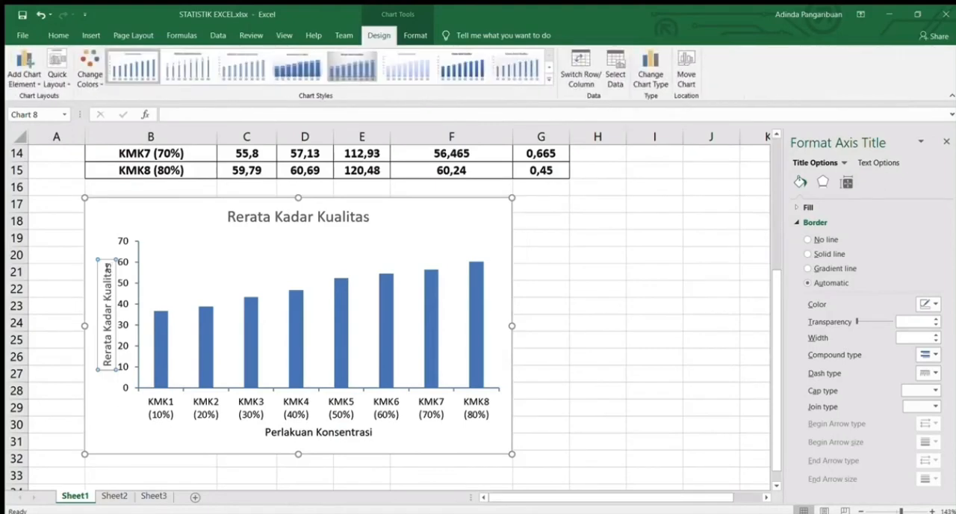
{"action": "left_click_drag", "start_coordinate": [107, 265], "coordinate": [107, 365]}
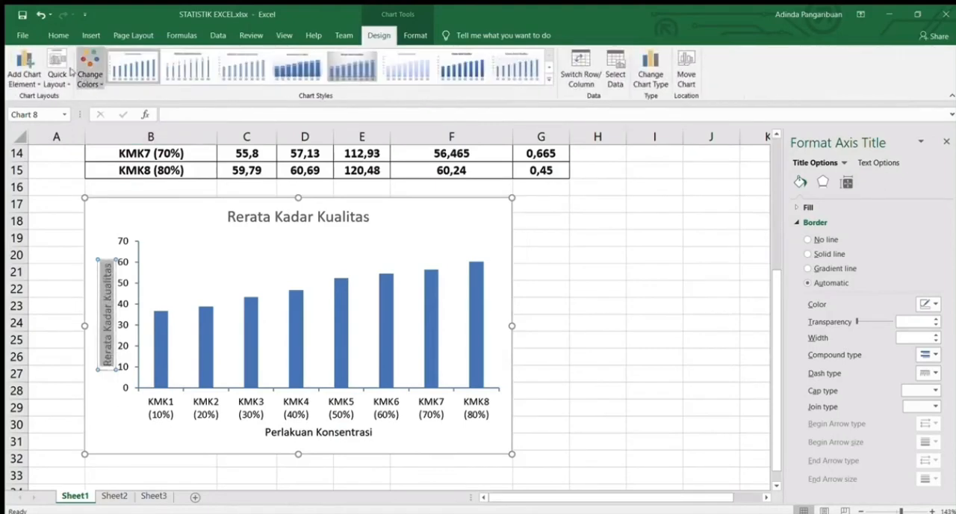
{"action": "left_click", "coordinate": [58, 35]}
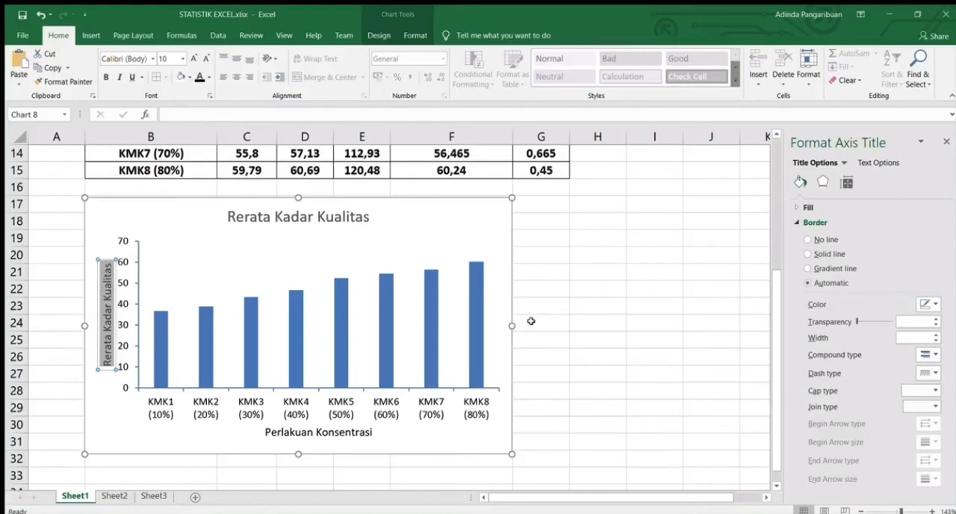
{"action": "left_click", "coordinate": [498, 243]}
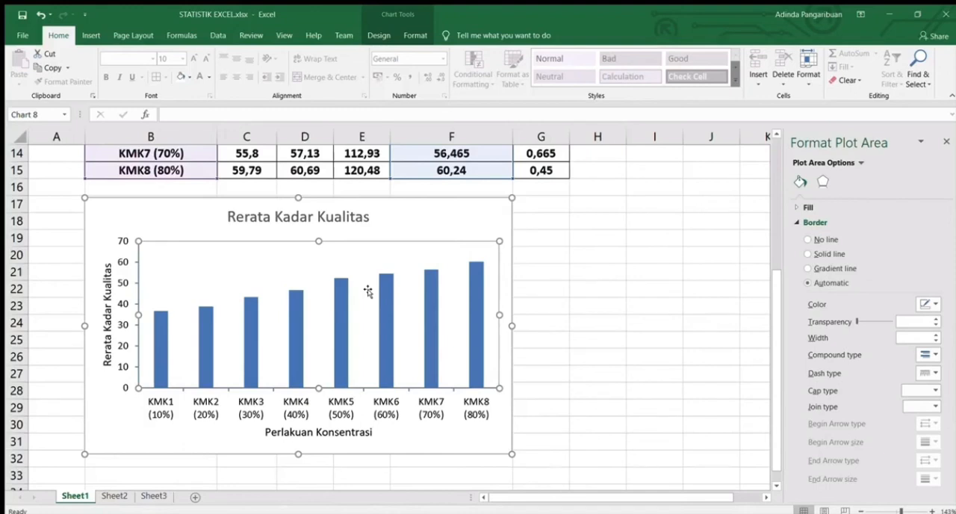
Add vertical error bars to the chart's columns and set their error amount to Custom
{"action": "left_click", "coordinate": [291, 317]}
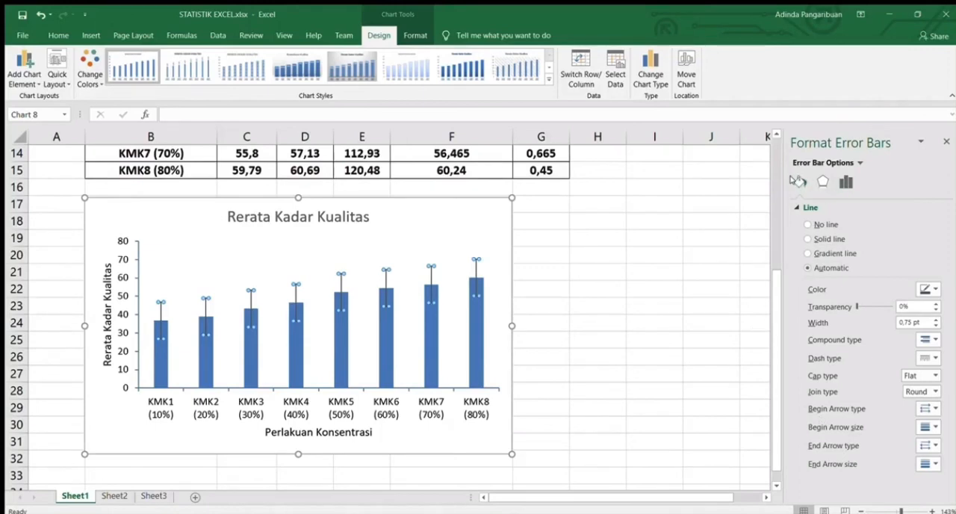
{"action": "left_click", "coordinate": [840, 182]}
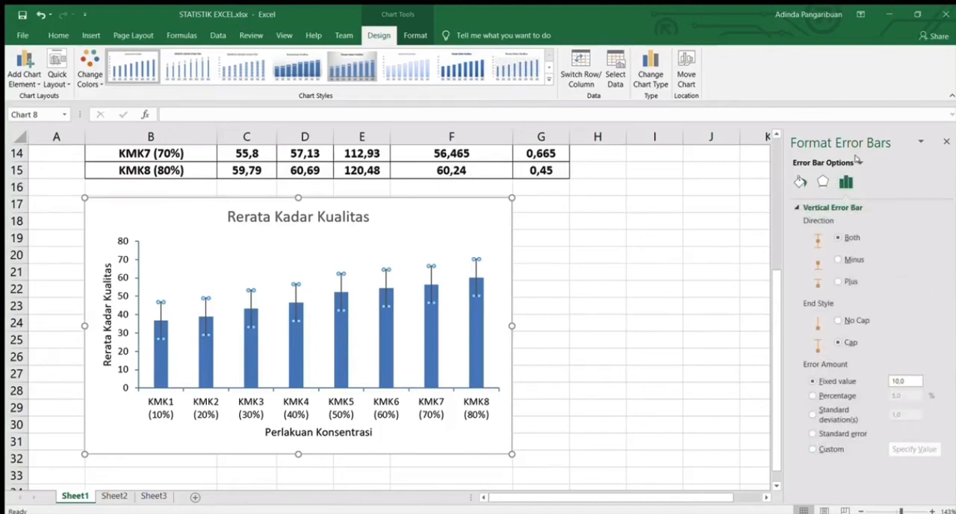
{"action": "left_click", "coordinate": [832, 446]}
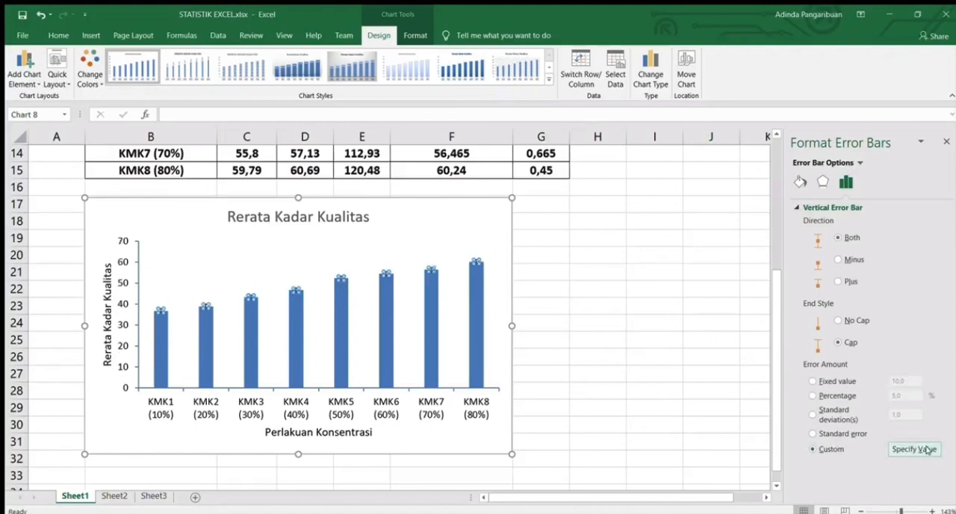
Specify the Stdev values in G8:G15 as both the positive and negative custom error values
{"action": "left_click", "coordinate": [925, 449]}
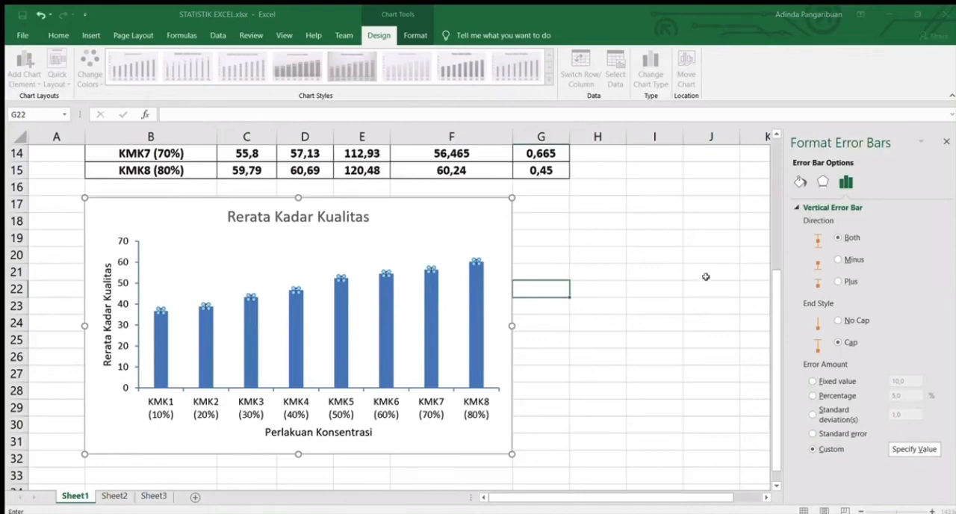
{"action": "scroll", "coordinate": [591, 251], "scroll_direction": "up", "scroll_amount": 4}
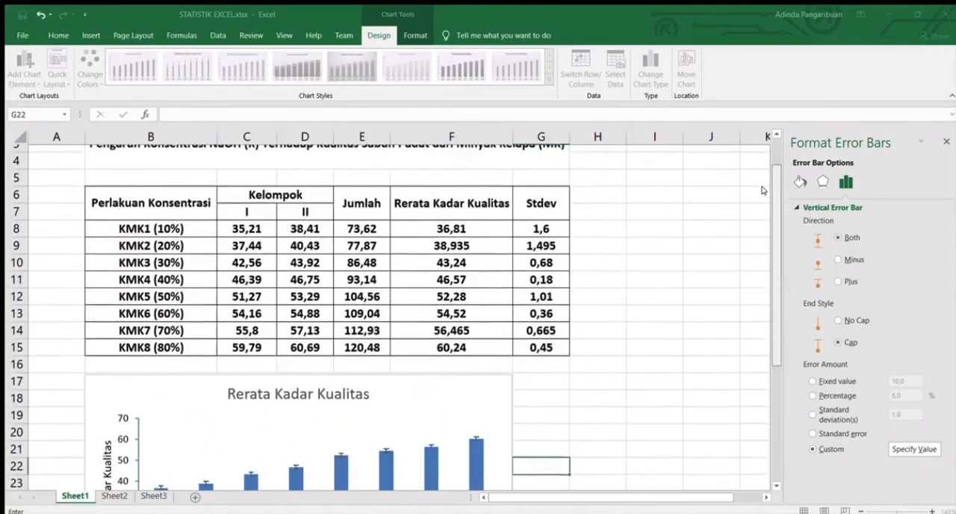
{"action": "left_click_drag", "start_coordinate": [540, 238], "coordinate": [548, 357]}
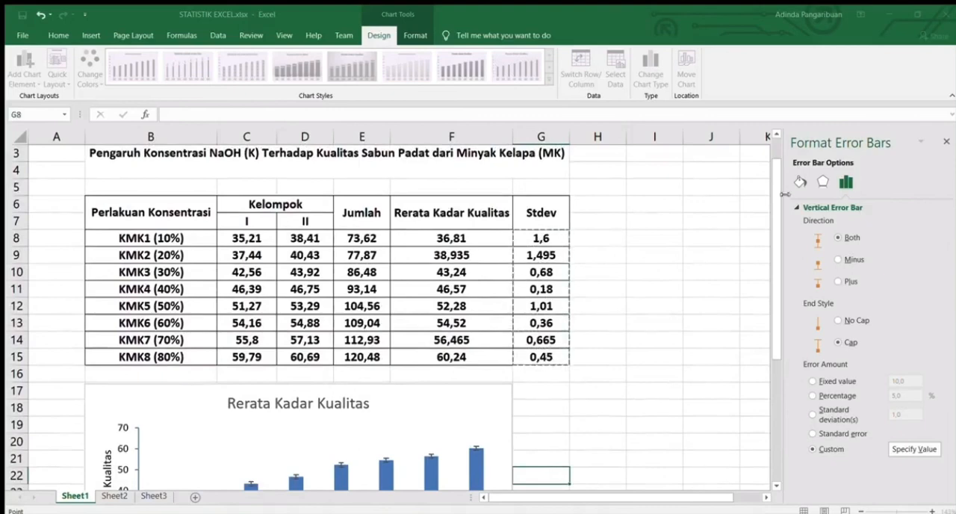
{"action": "left_click", "coordinate": [661, 242]}
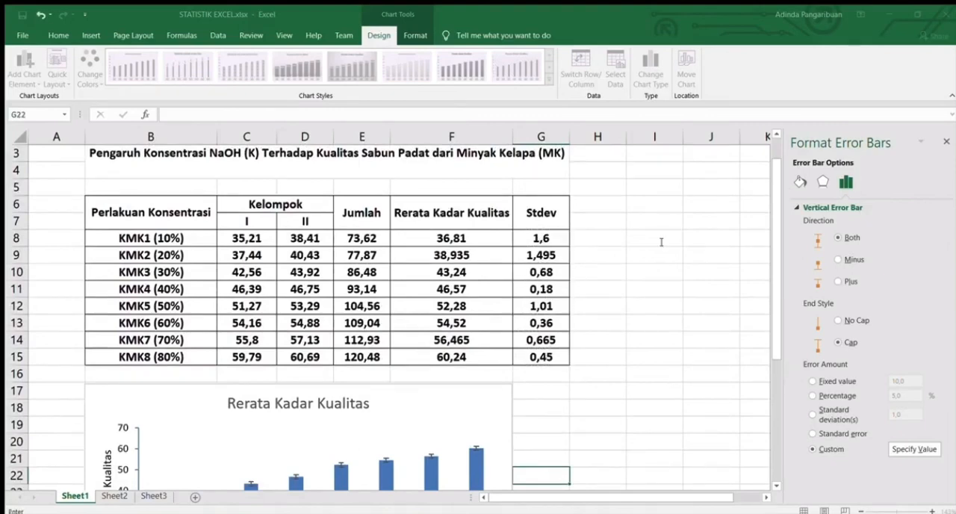
{"action": "left_click_drag", "start_coordinate": [544, 235], "coordinate": [544, 356]}
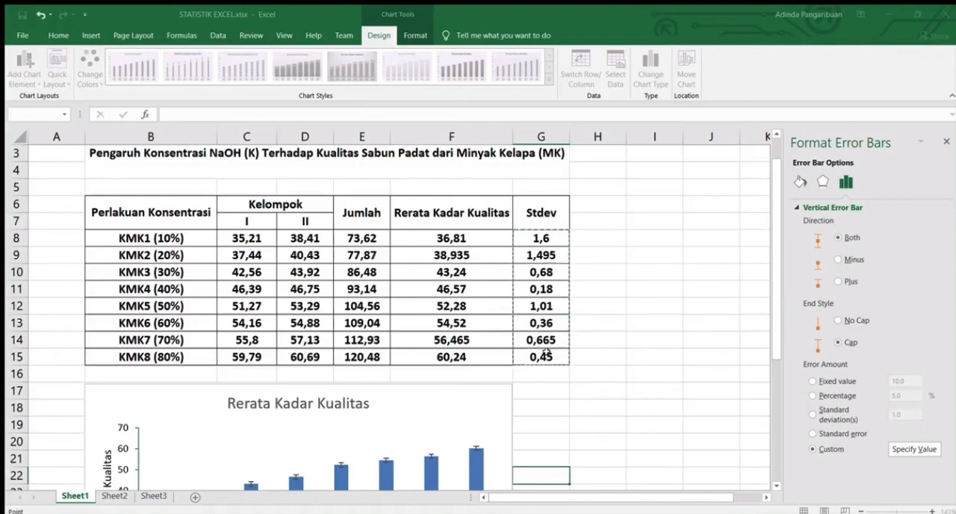
{"action": "left_click", "coordinate": [658, 262]}
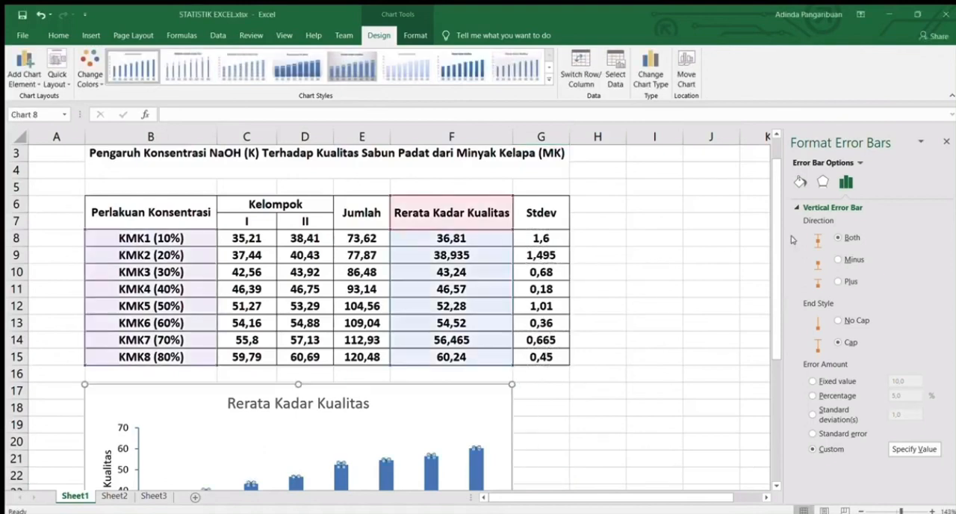
Add data labels showing the average values above the chart's columns, and deselect the chart
{"action": "left_click_drag", "start_coordinate": [775, 246], "coordinate": [775, 334]}
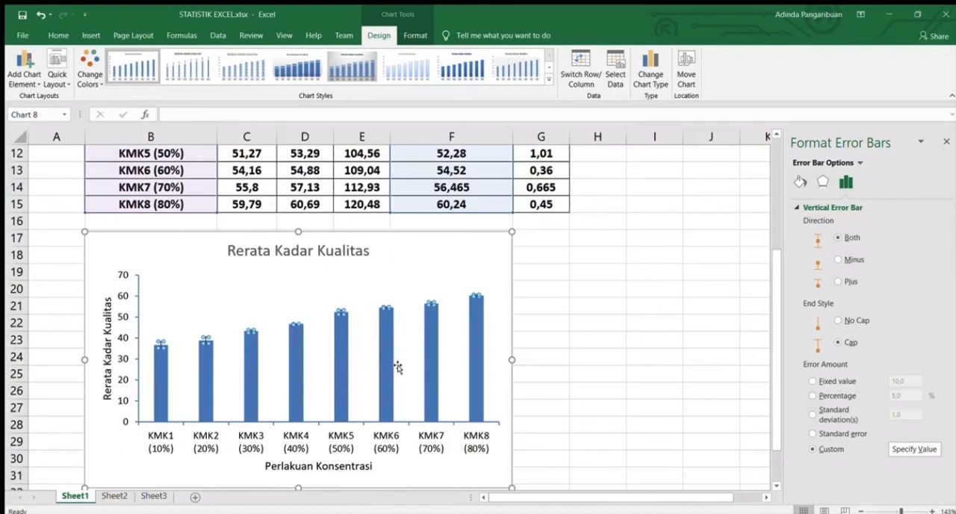
{"action": "left_click", "coordinate": [338, 344]}
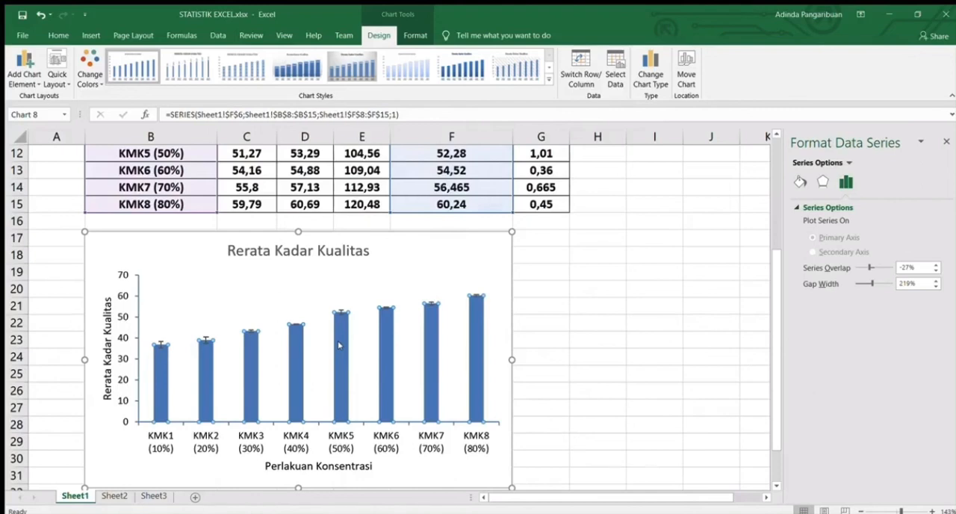
{"action": "left_click", "coordinate": [374, 425]}
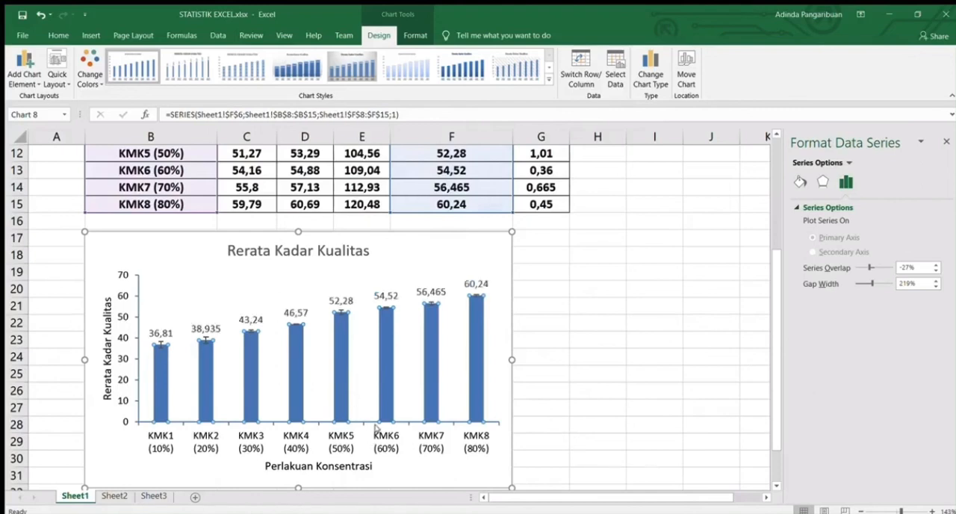
{"action": "left_click", "coordinate": [337, 291]}
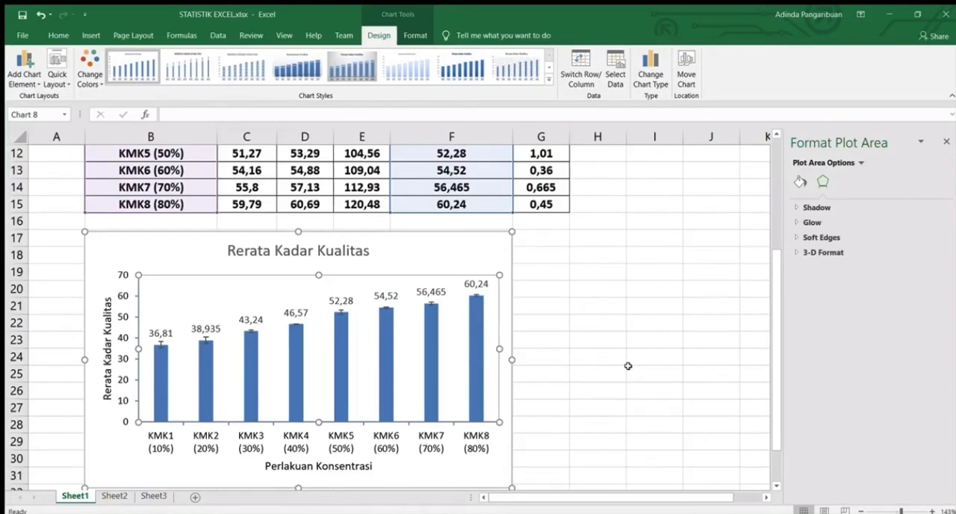
{"action": "left_click", "coordinate": [588, 374]}
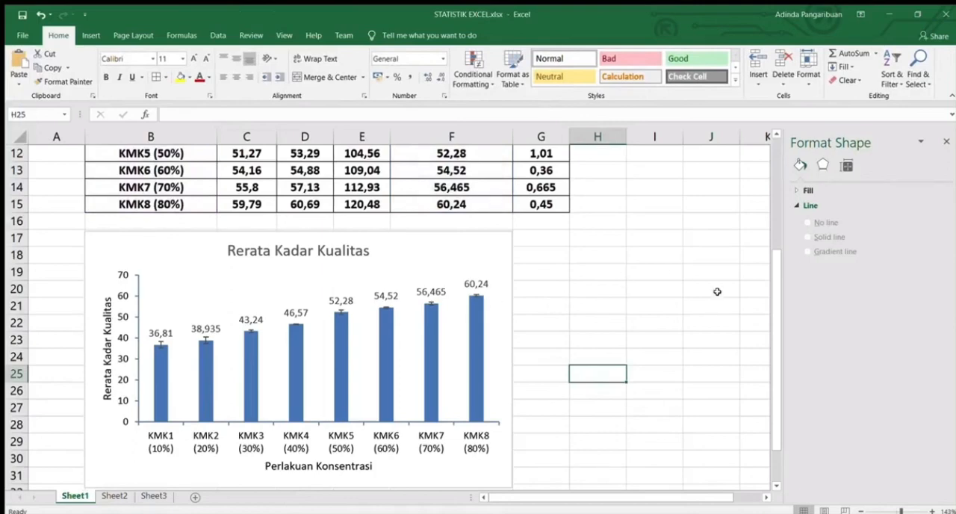
{"action": "scroll", "coordinate": [772, 297], "scroll_direction": "up", "scroll_amount": 4}
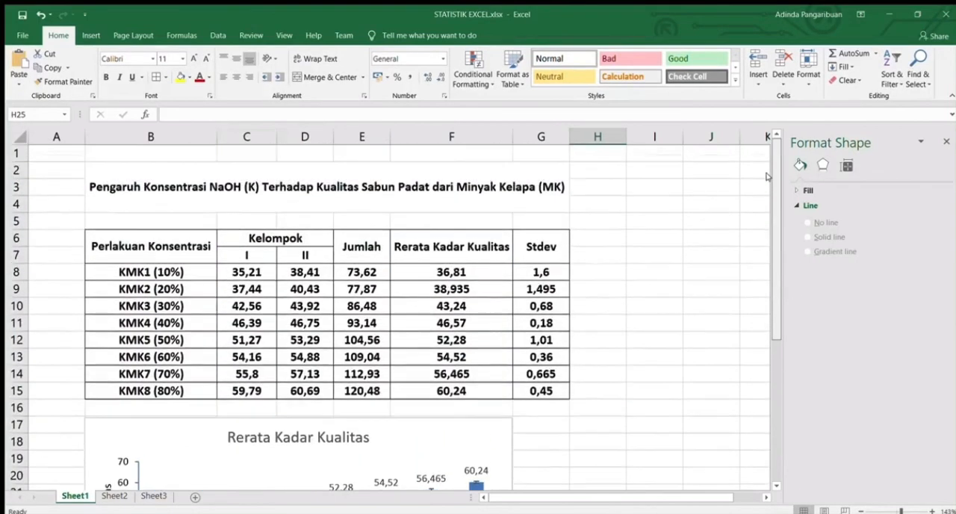